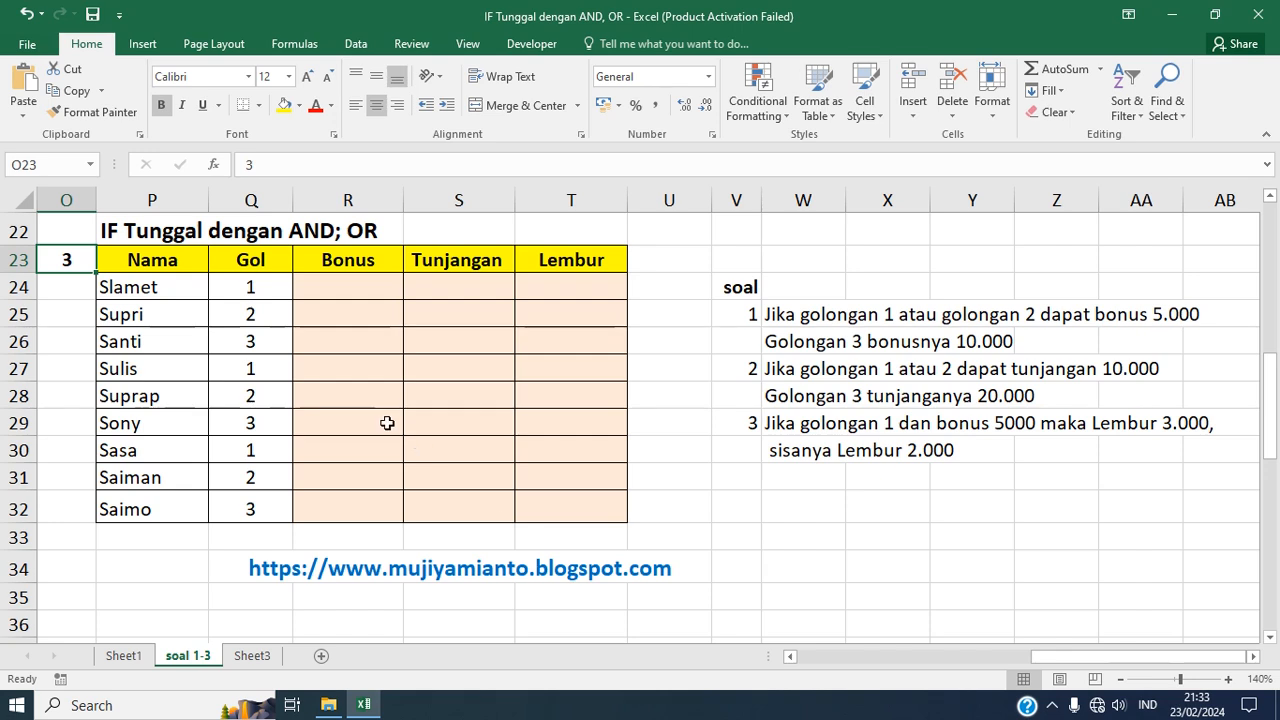
# Review the table's column headings from Nama to Lembur and the first problem's bonus rule.
pyautogui.click(191, 265)
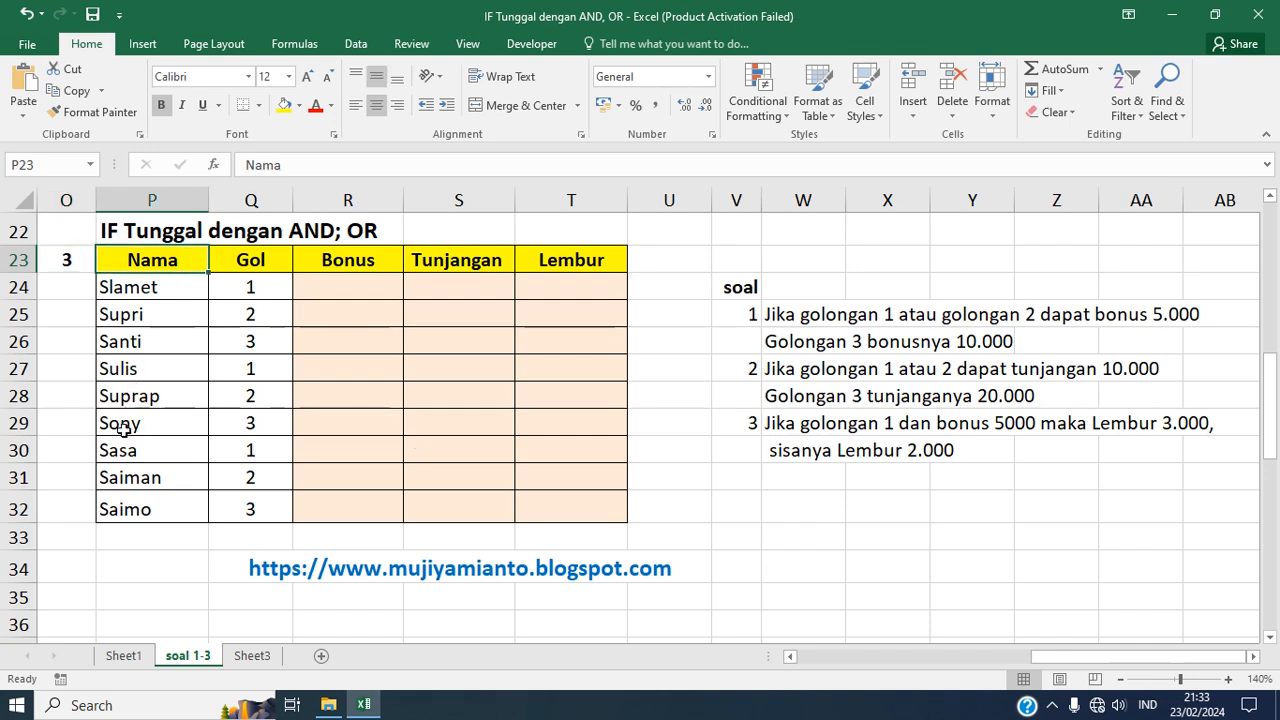
pyautogui.click(256, 260)
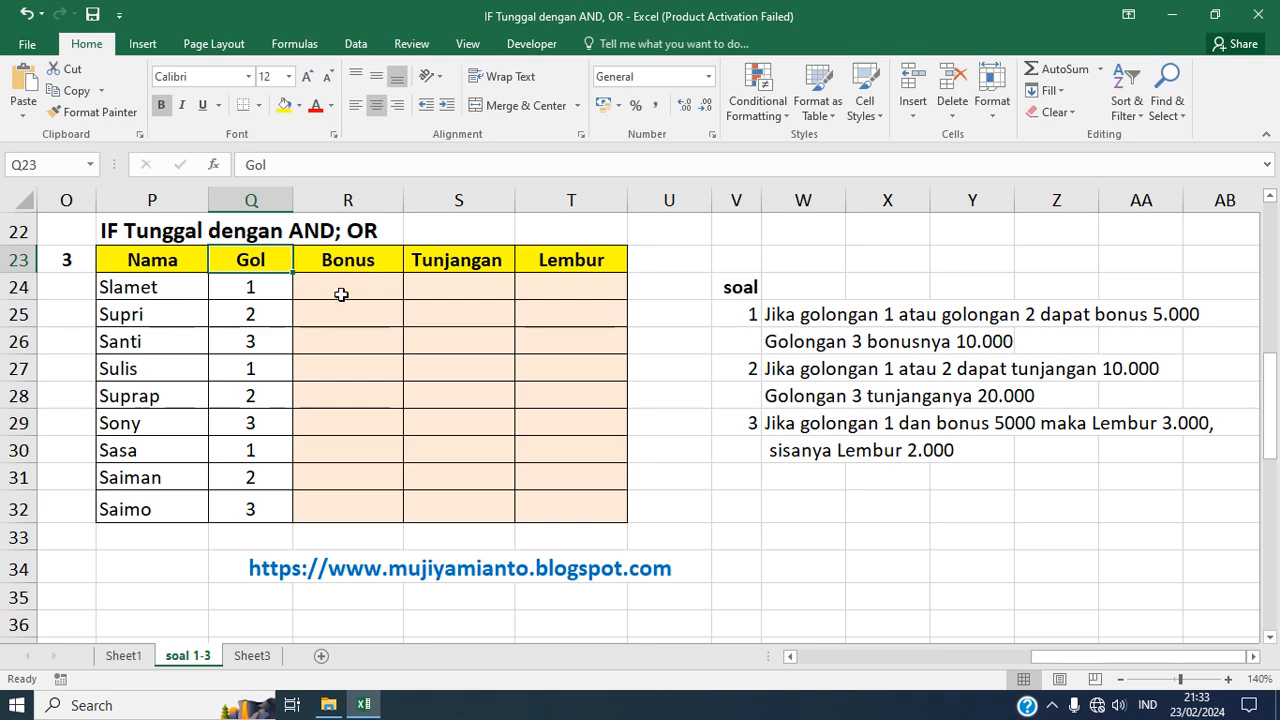
pyautogui.click(370, 259)
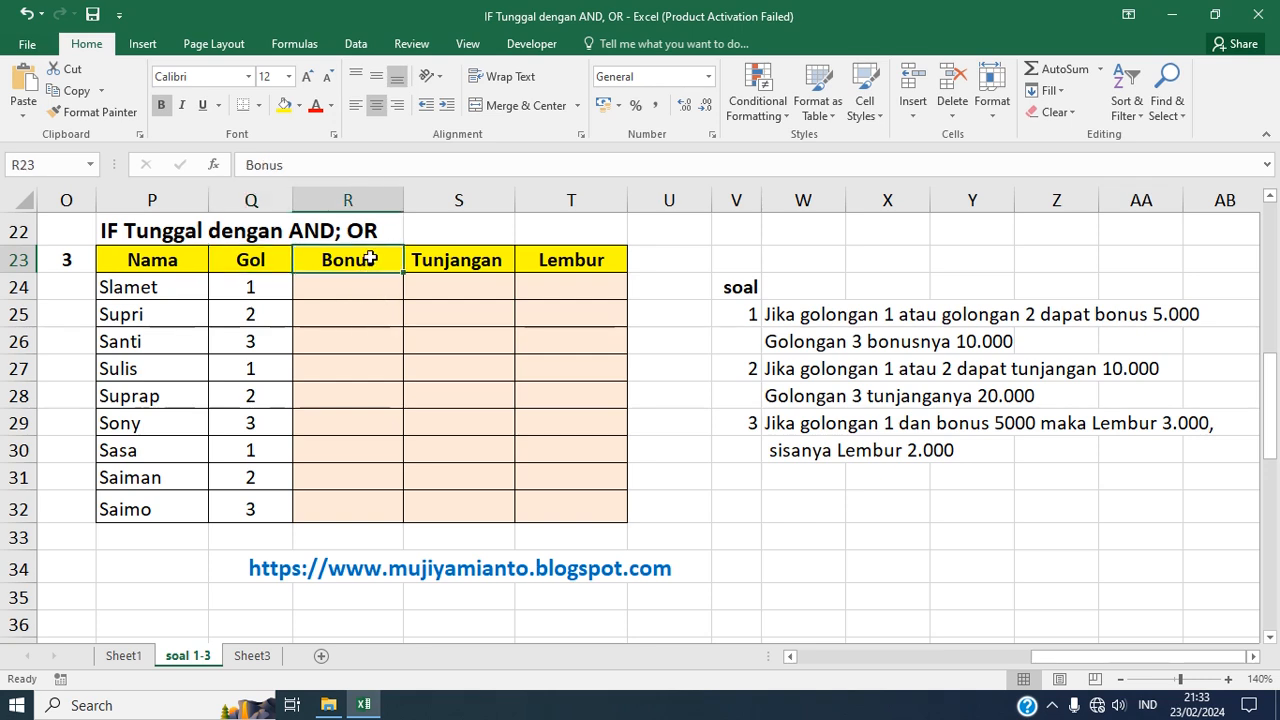
pyautogui.press('Right')
pyautogui.press('Right')
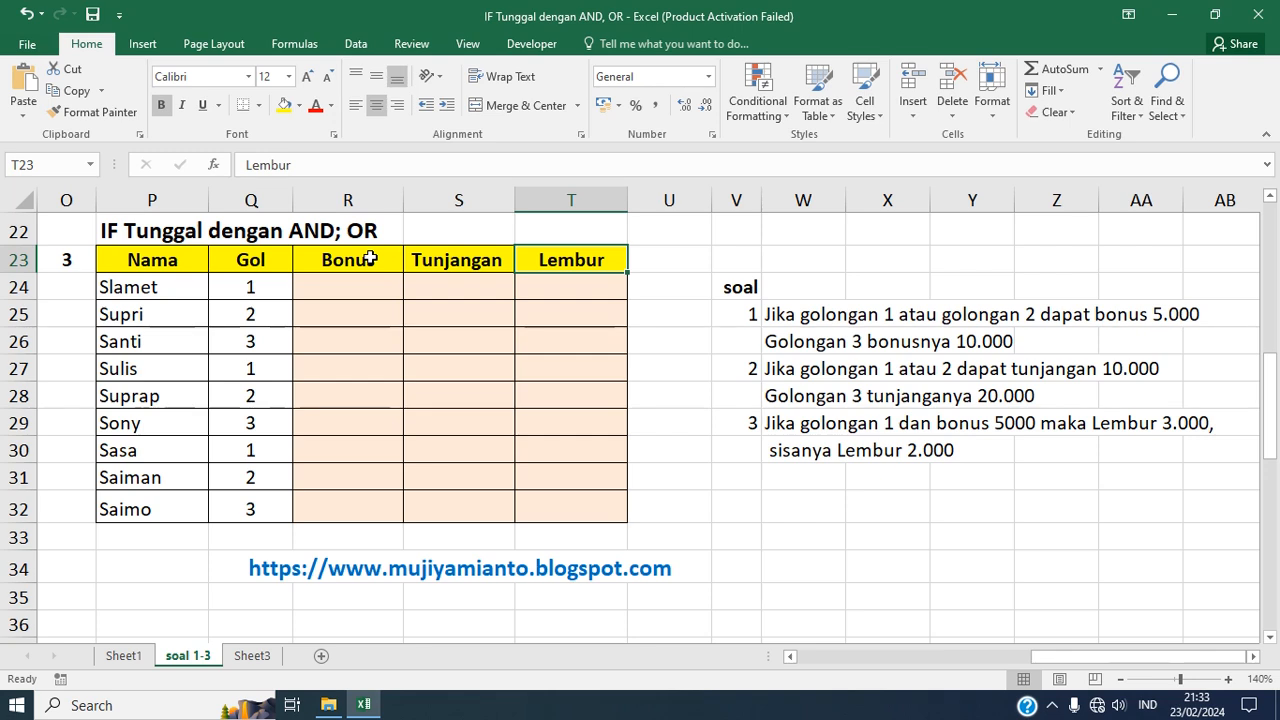
pyautogui.click(370, 259)
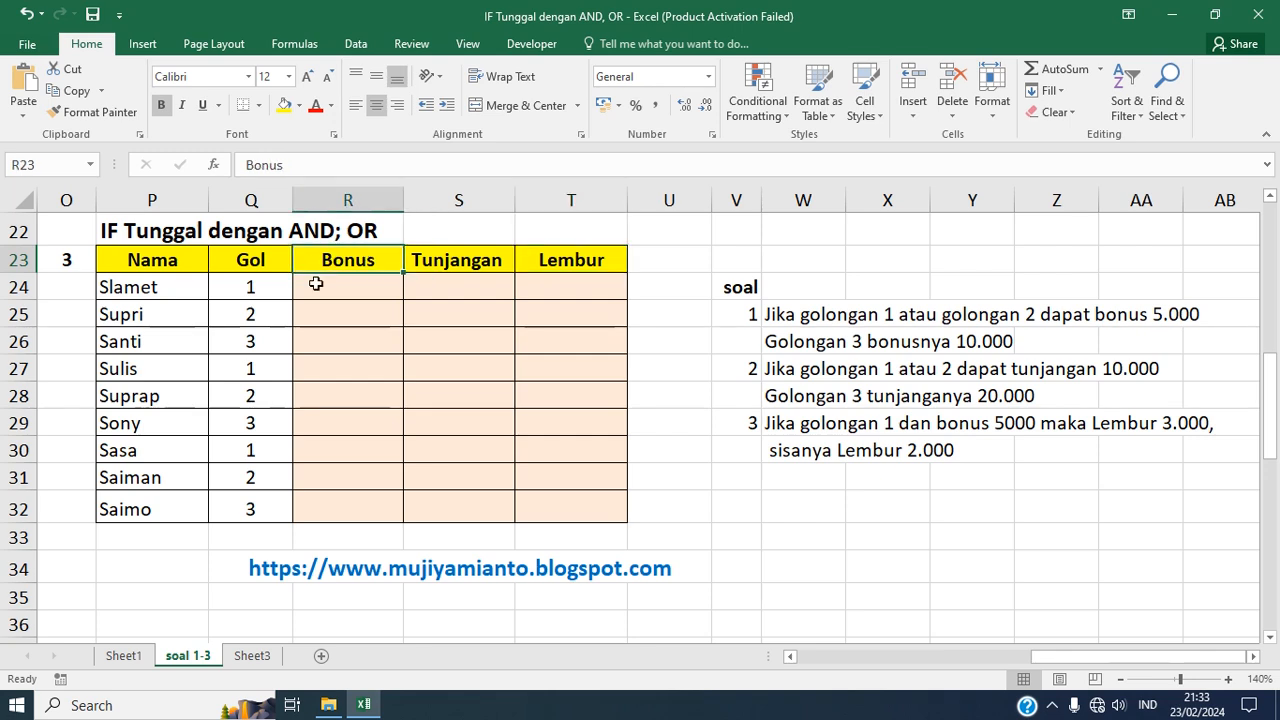
pyautogui.click(730, 318)
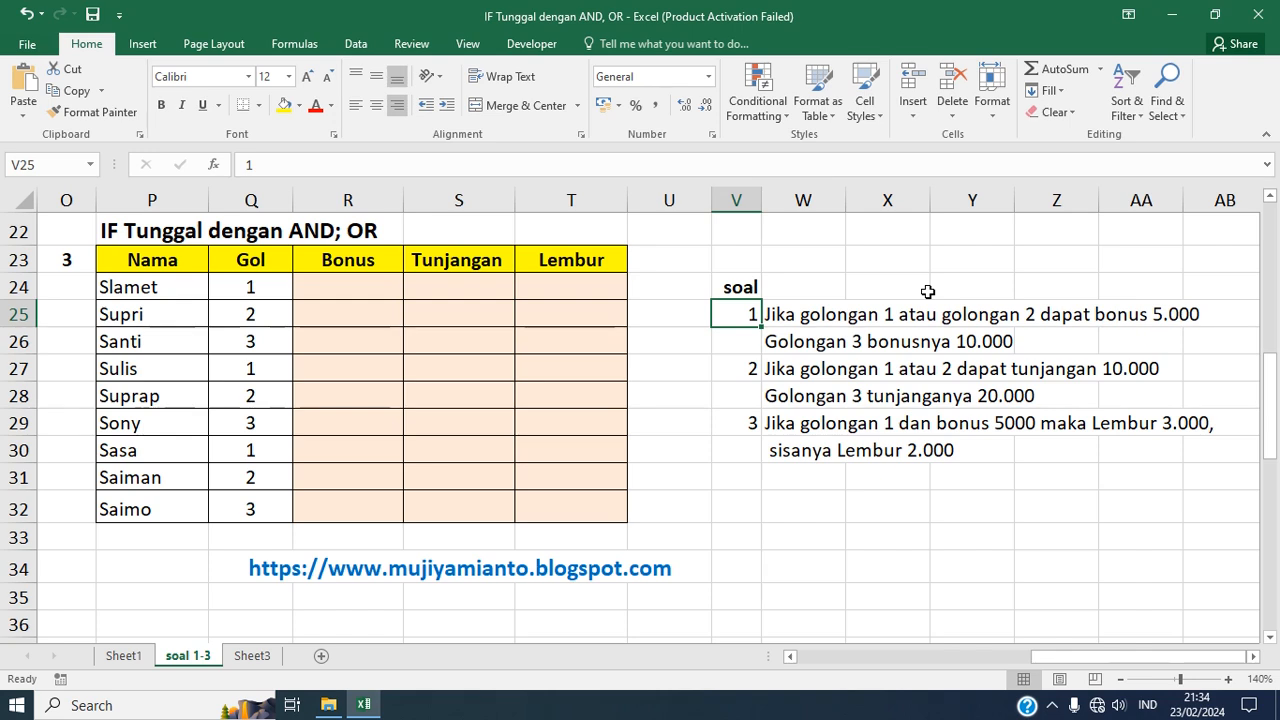
# Enter the formula =IF(OR(Q24=1;Q24=2);5000;10000) in the first Bonus cell, R24.
pyautogui.click(355, 292)
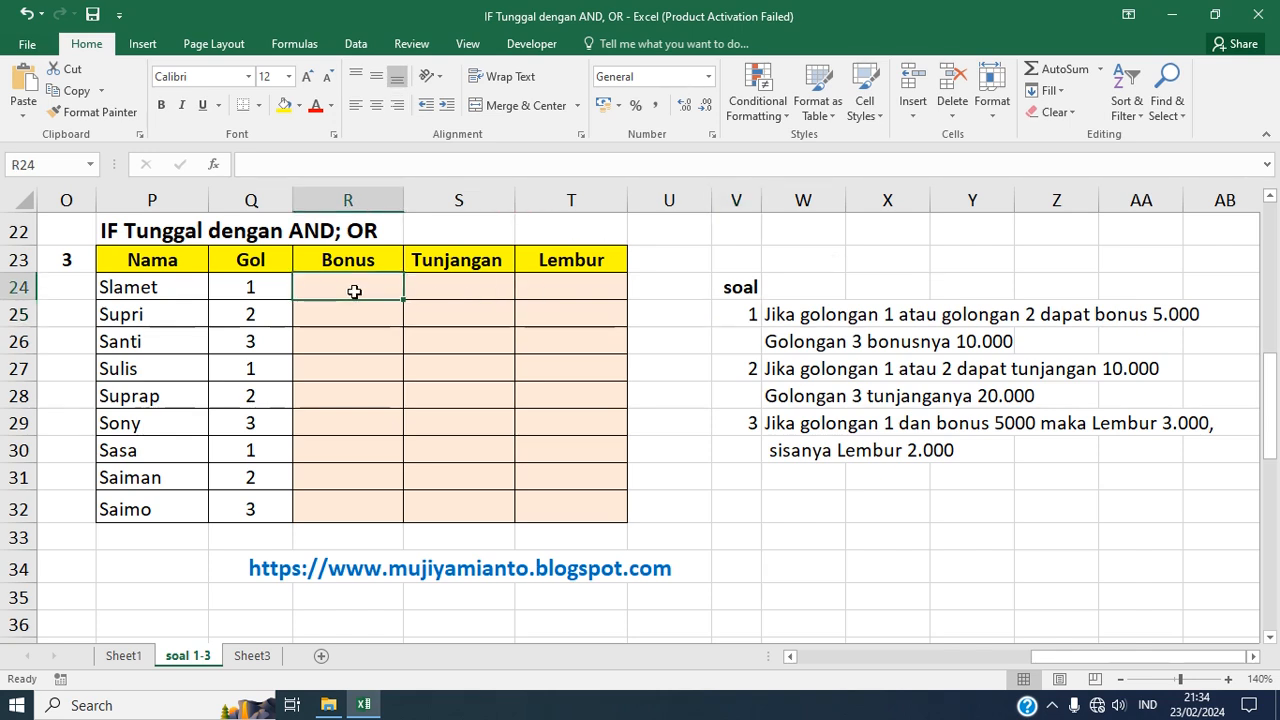
pyautogui.write('=')
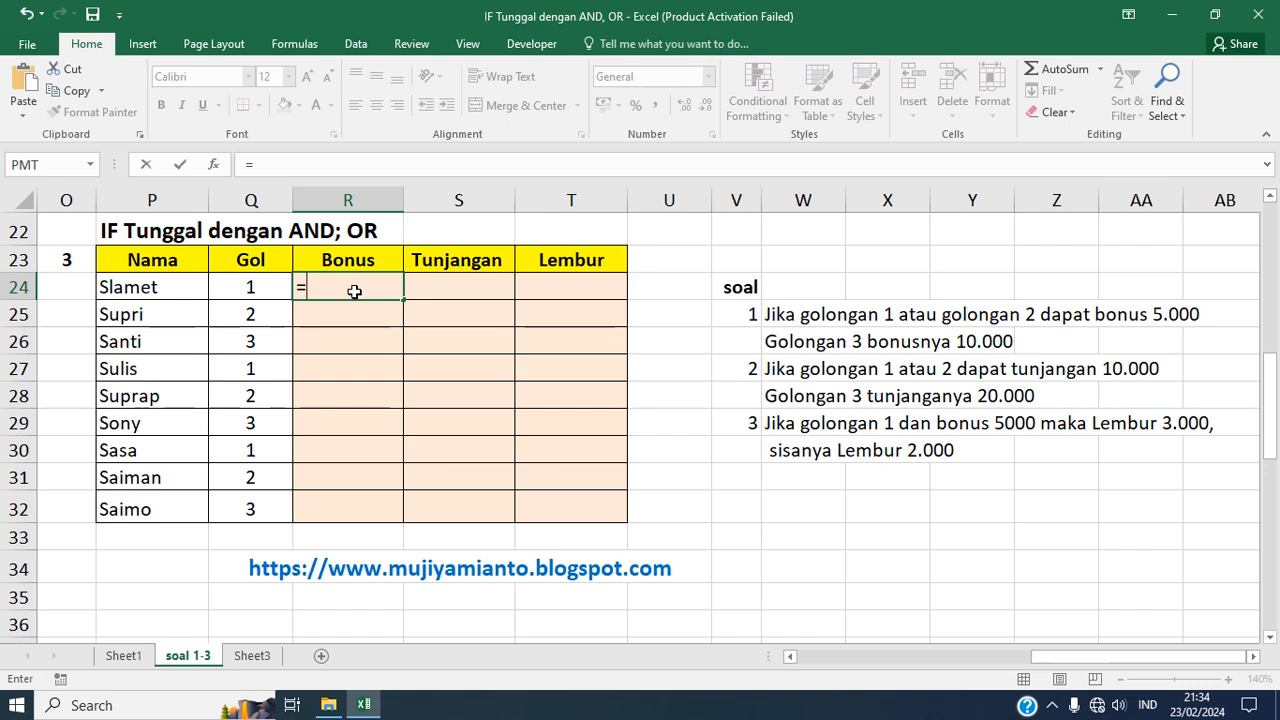
pyautogui.write('IF(')
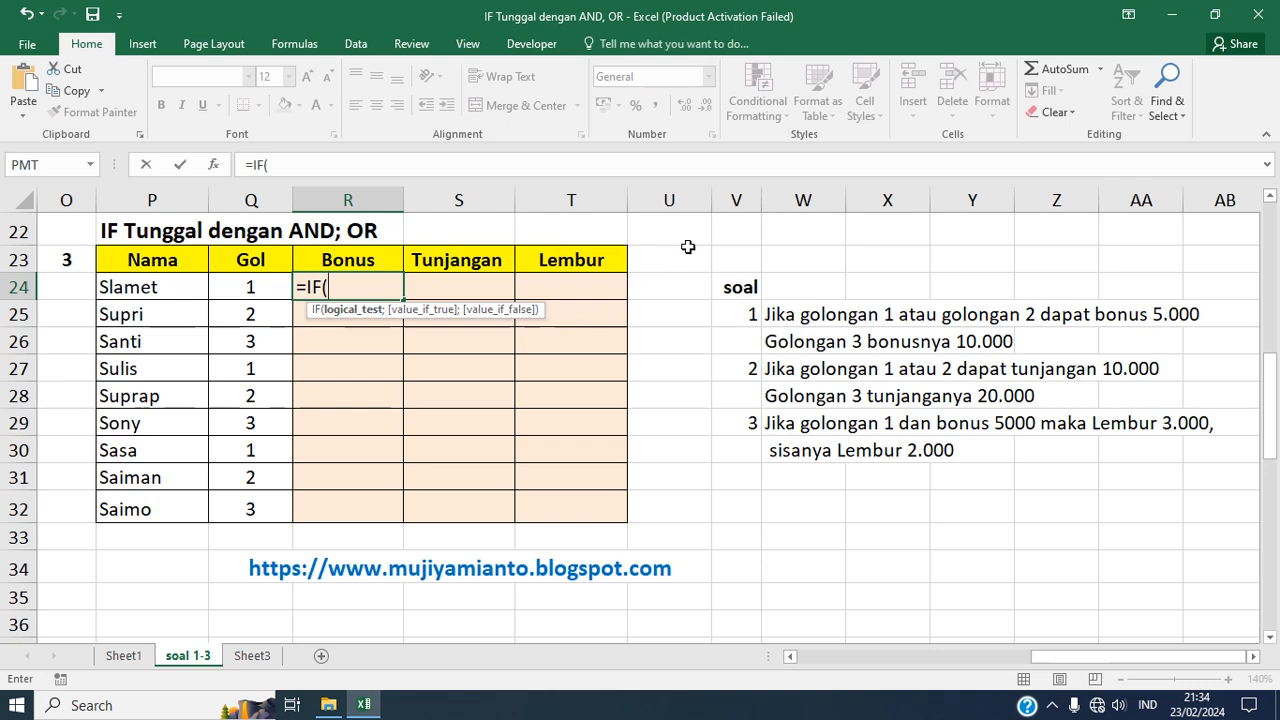
pyautogui.write('OR')
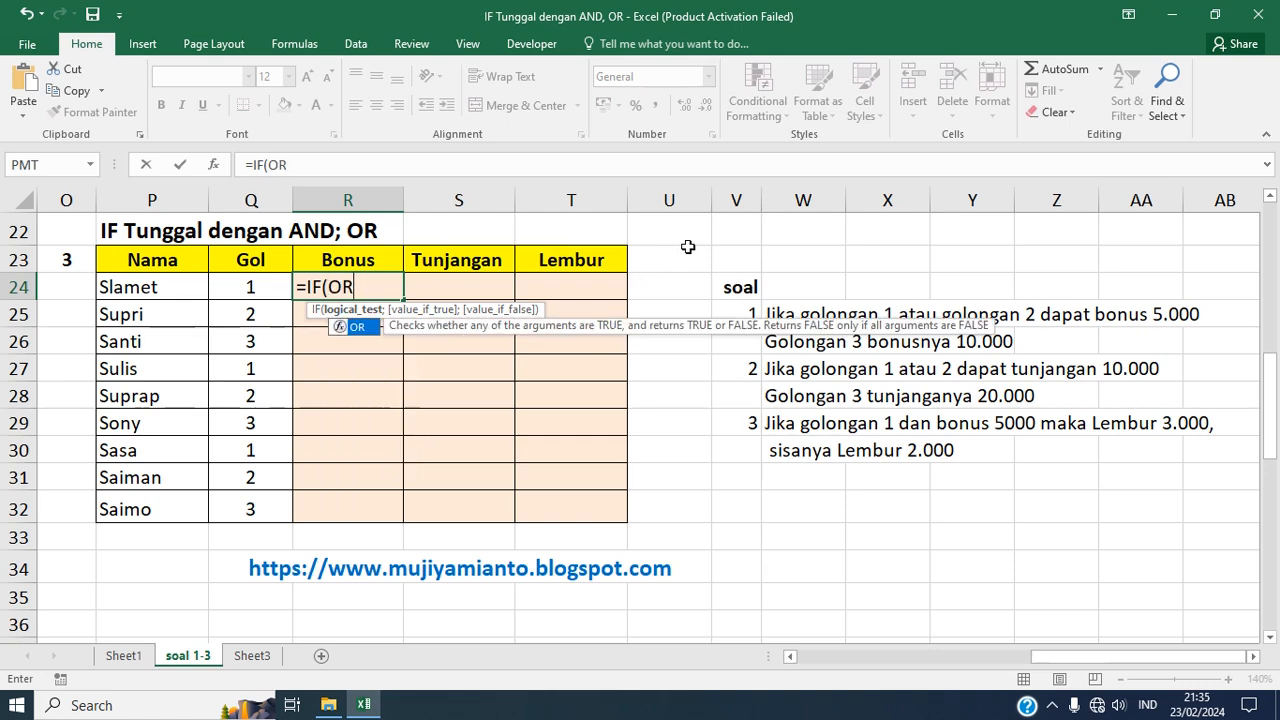
pyautogui.write('(')
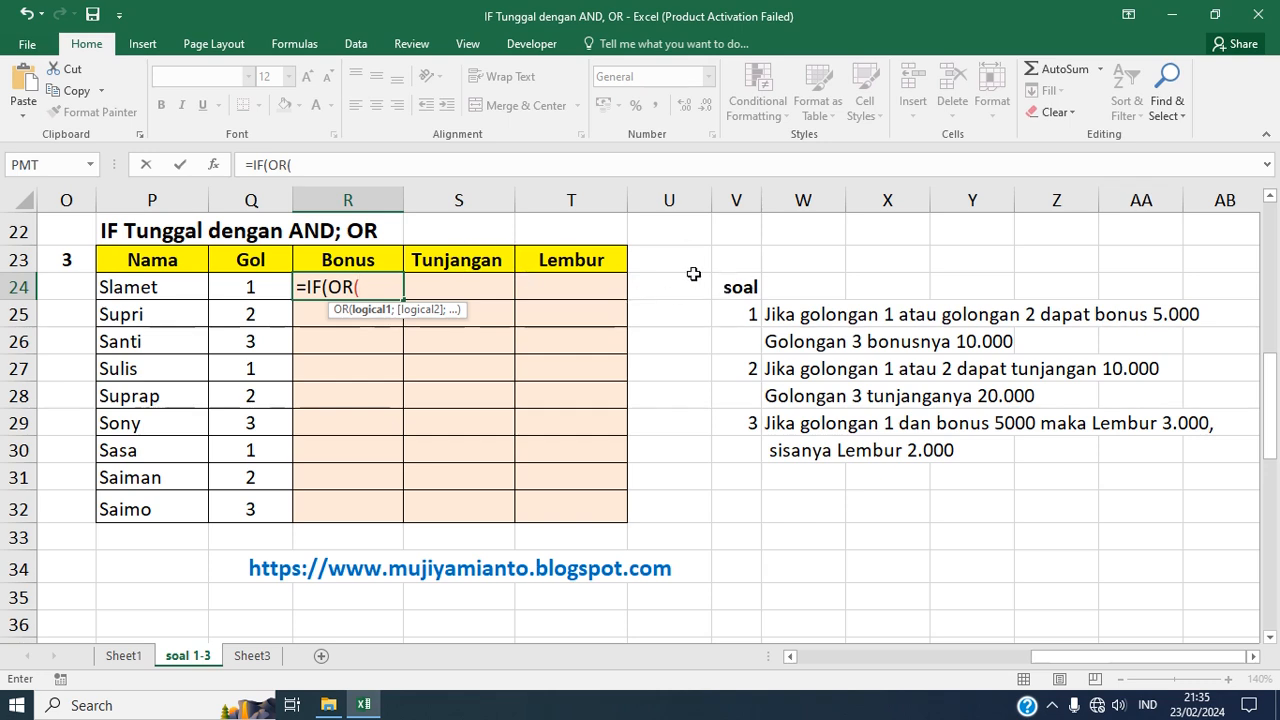
pyautogui.click(265, 285)
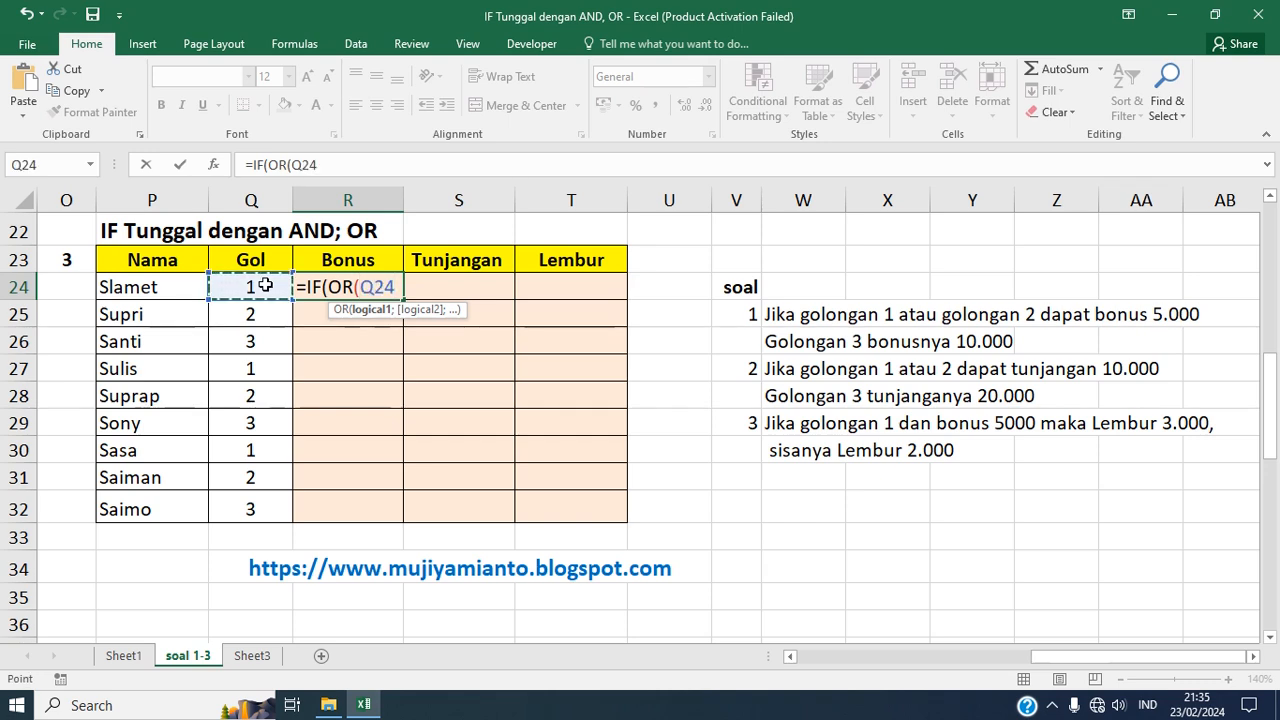
pyautogui.write('=1')
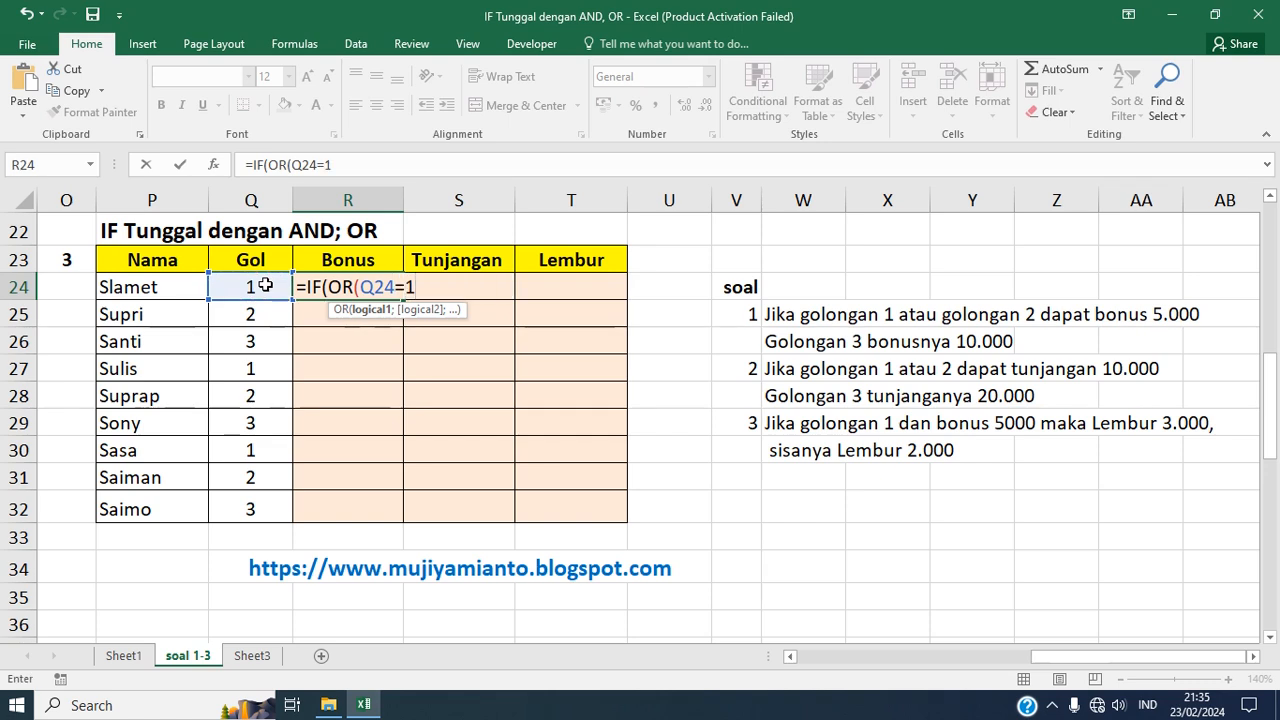
pyautogui.write(';')
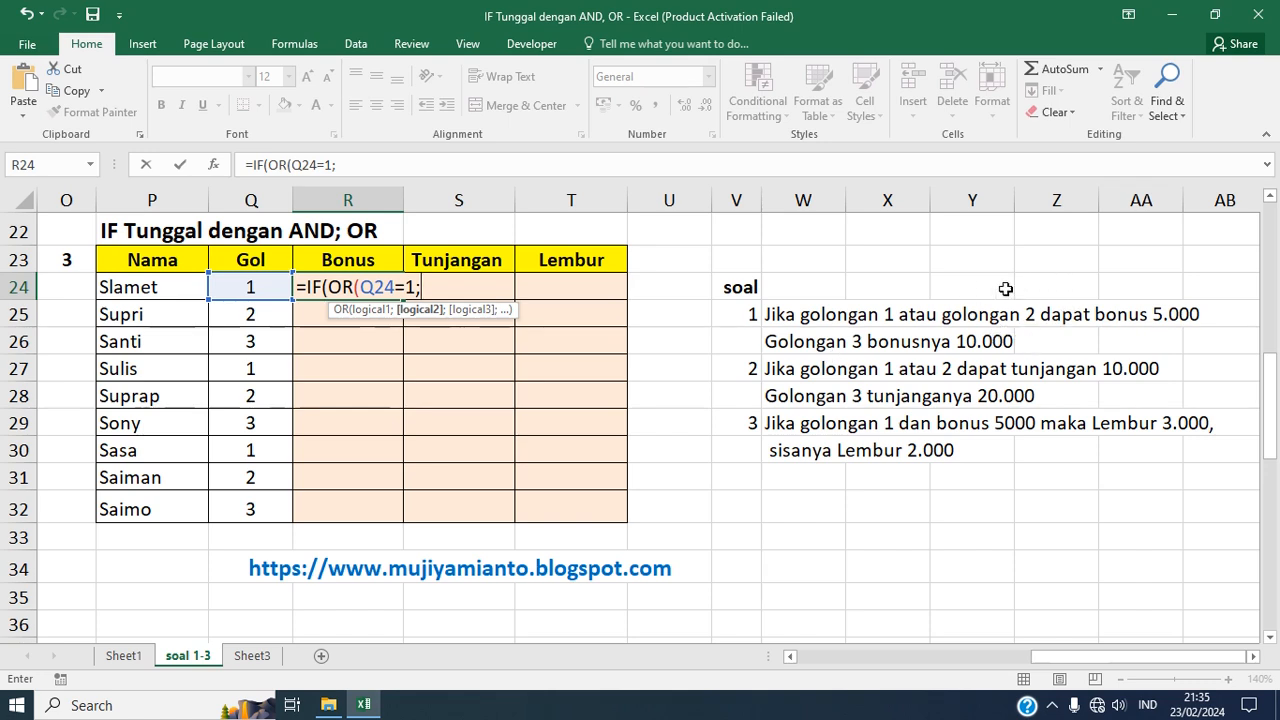
pyautogui.click(254, 288)
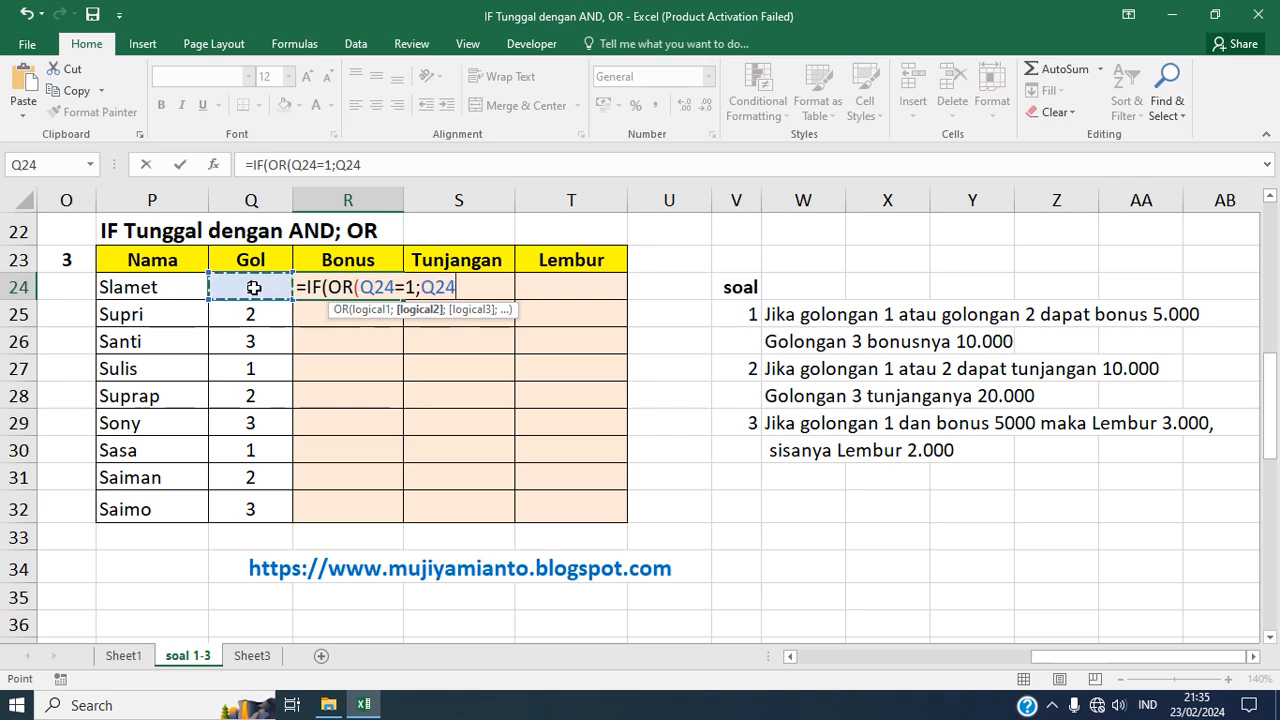
pyautogui.write('=')
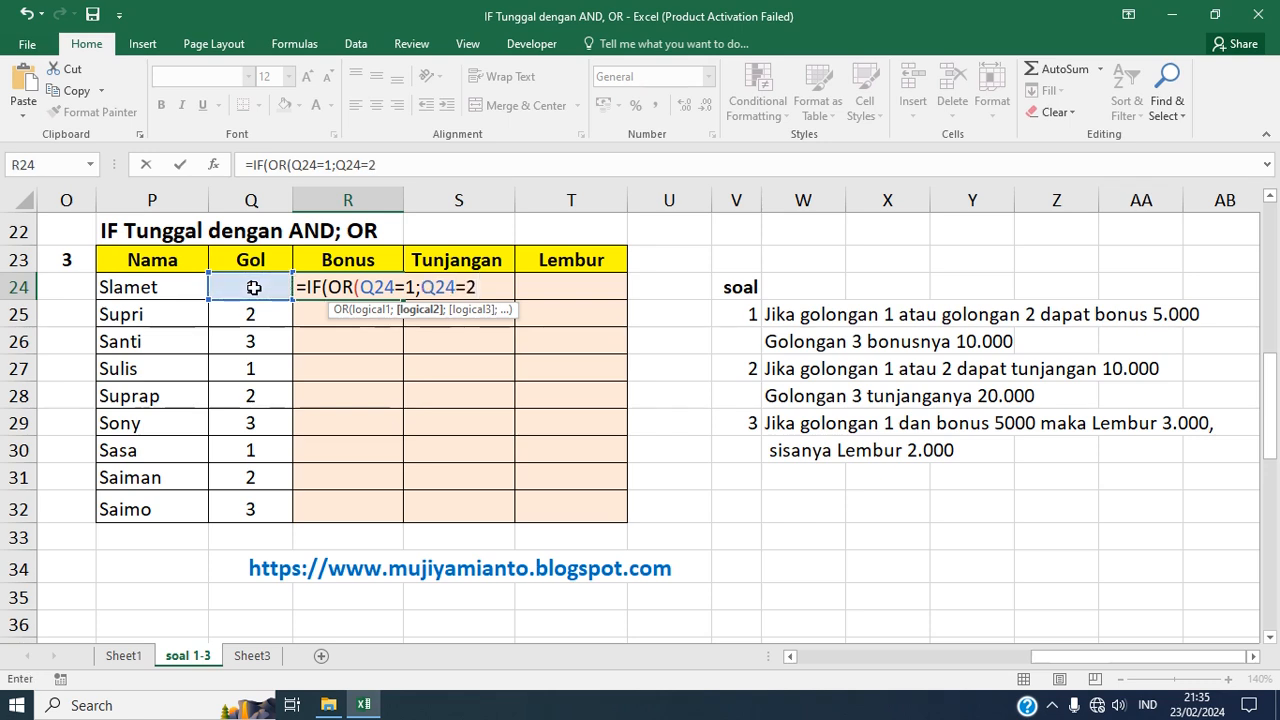
pyautogui.write('2);')
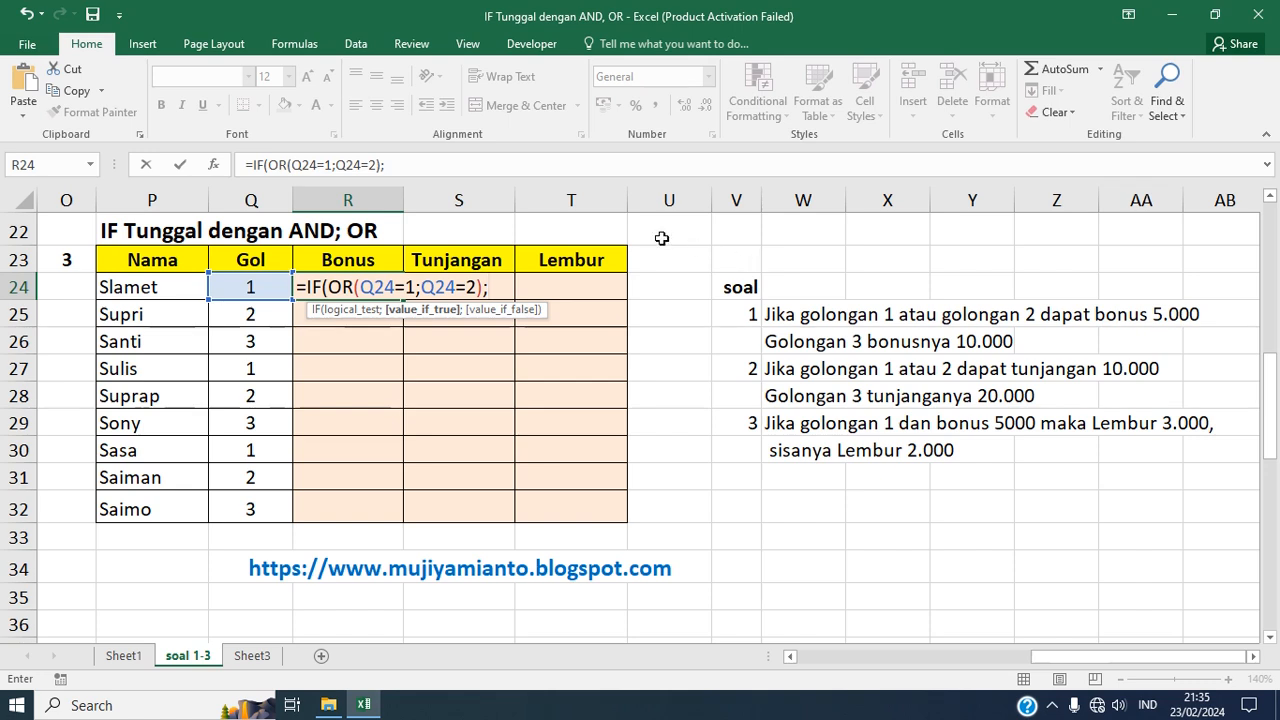
pyautogui.write('5000;')
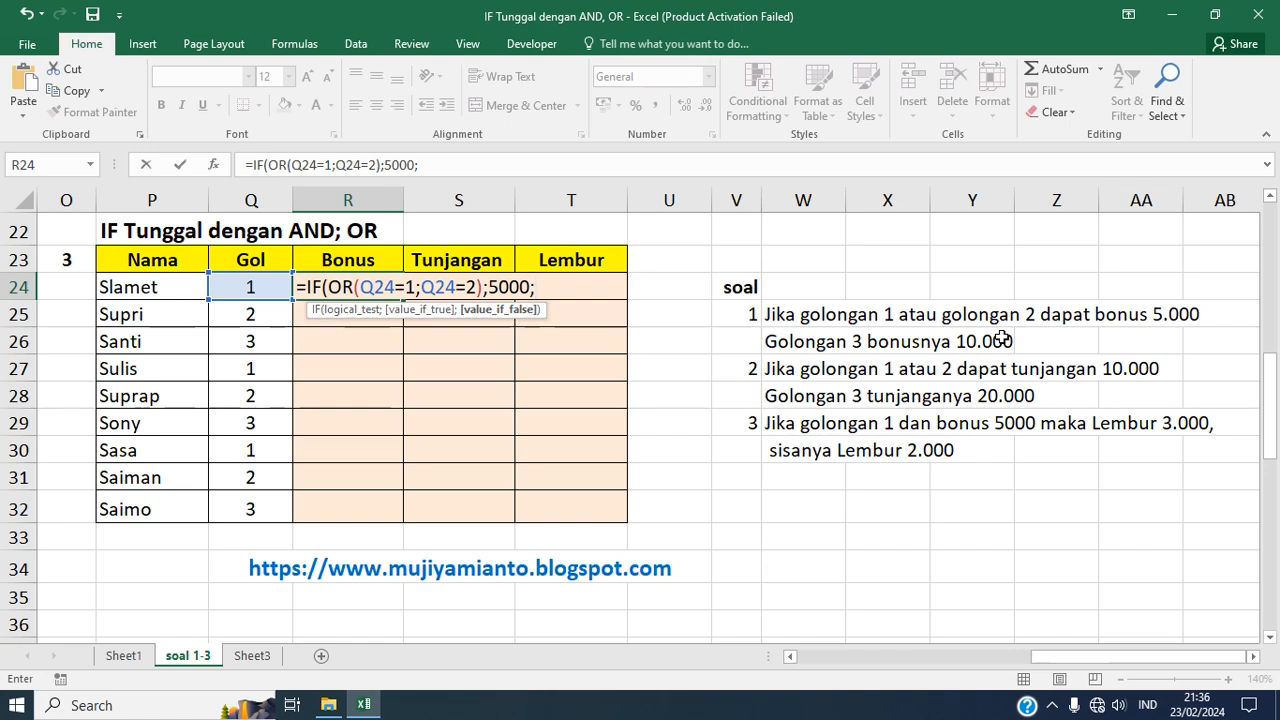
pyautogui.write('10000)')
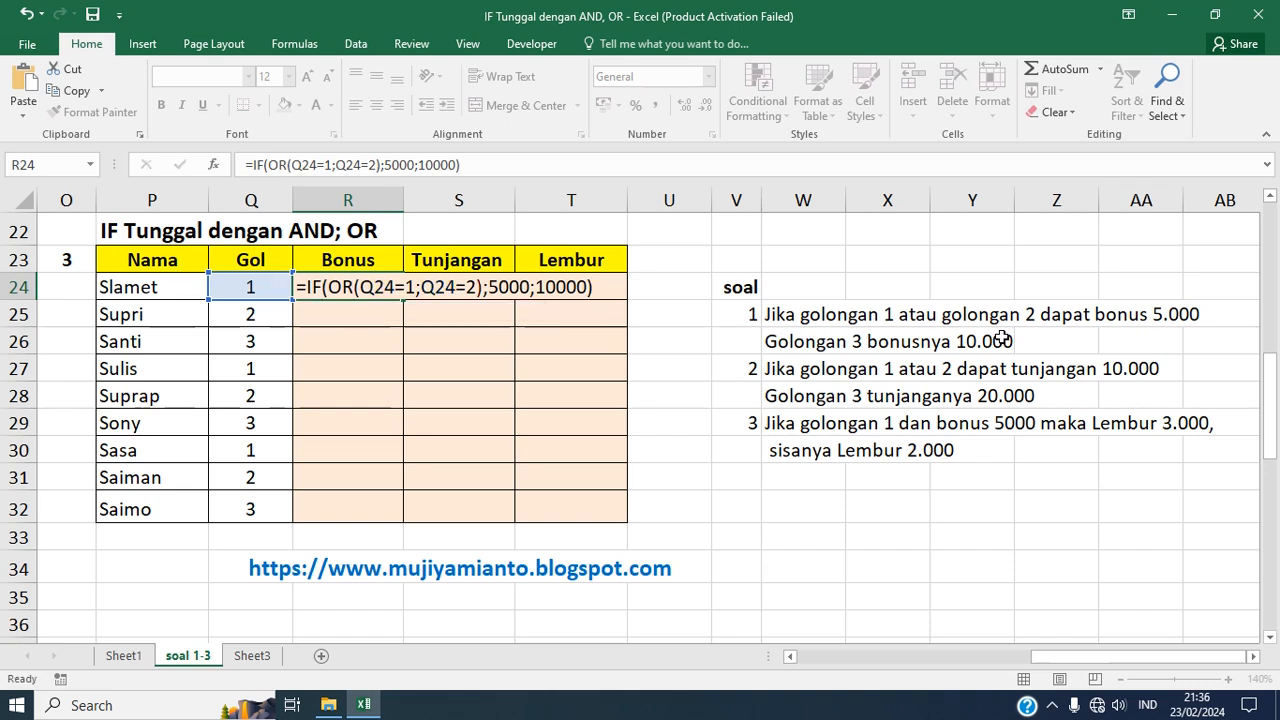
pyautogui.press('Return')
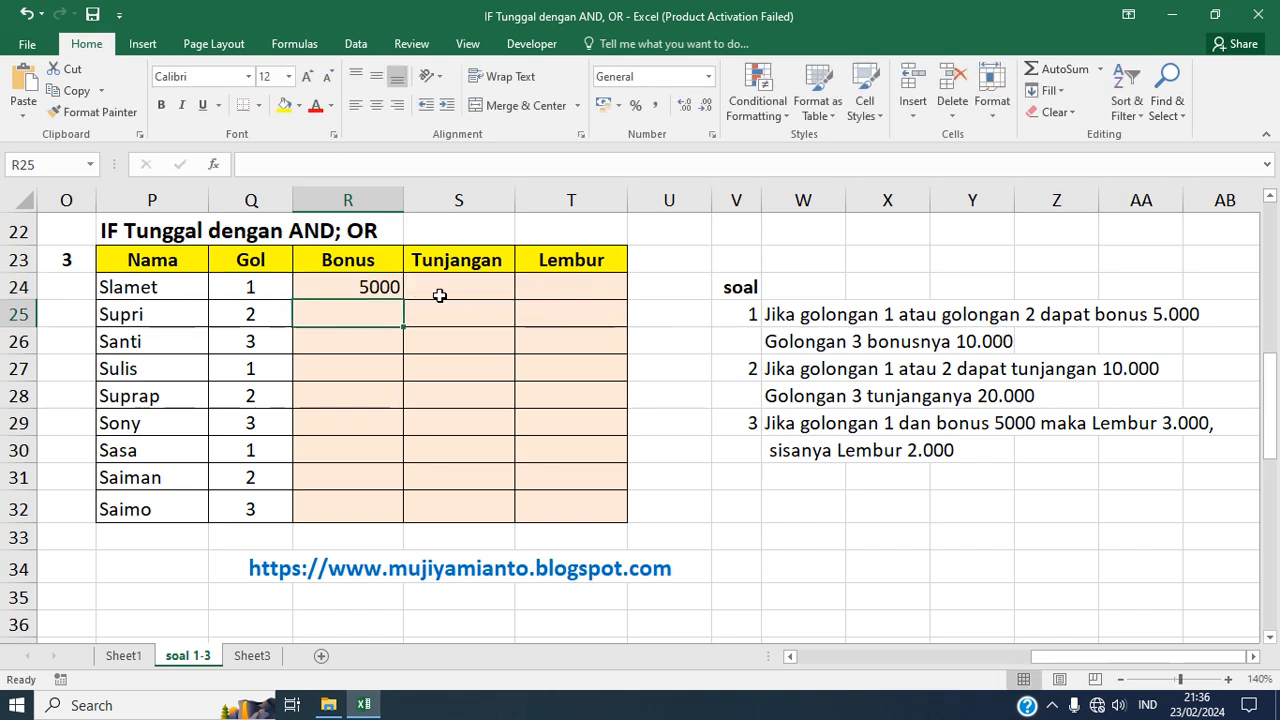
# Fill the Bonus formula from R24 down to R32 and apply the Accounting number format to the range.
pyautogui.click(371, 287)
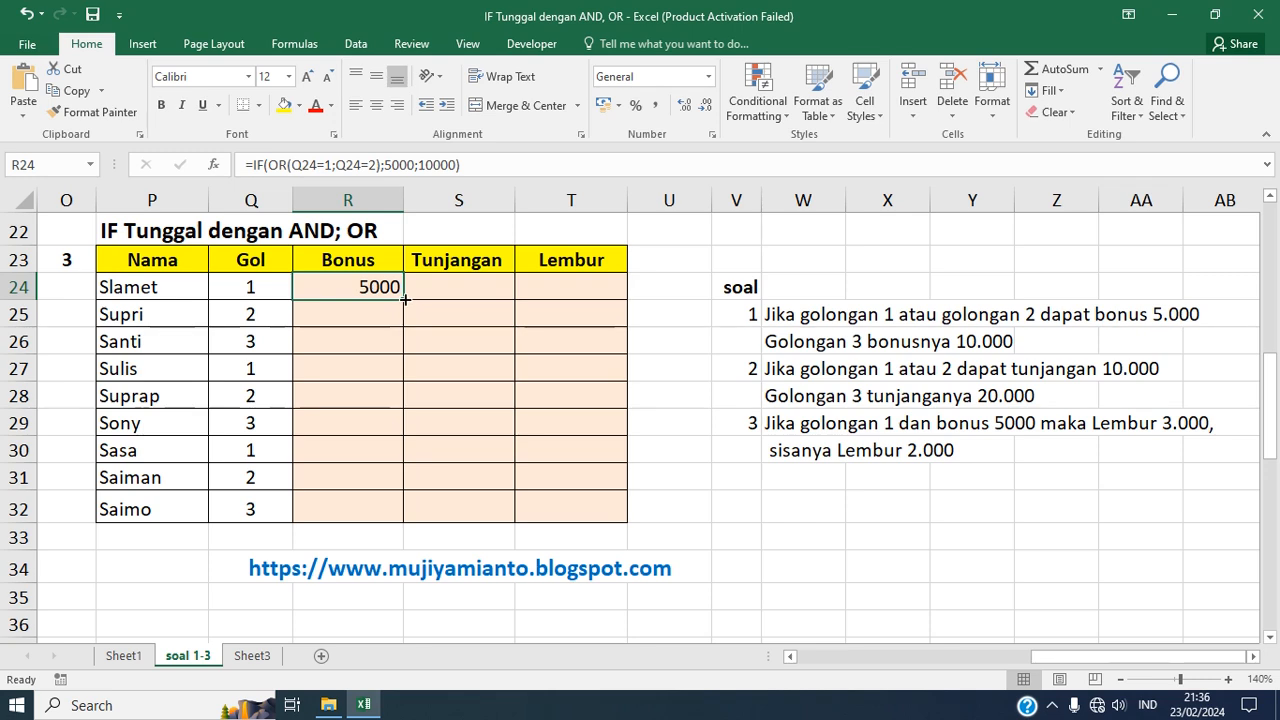
pyautogui.moveTo(403, 299); pyautogui.dragTo(397, 510)
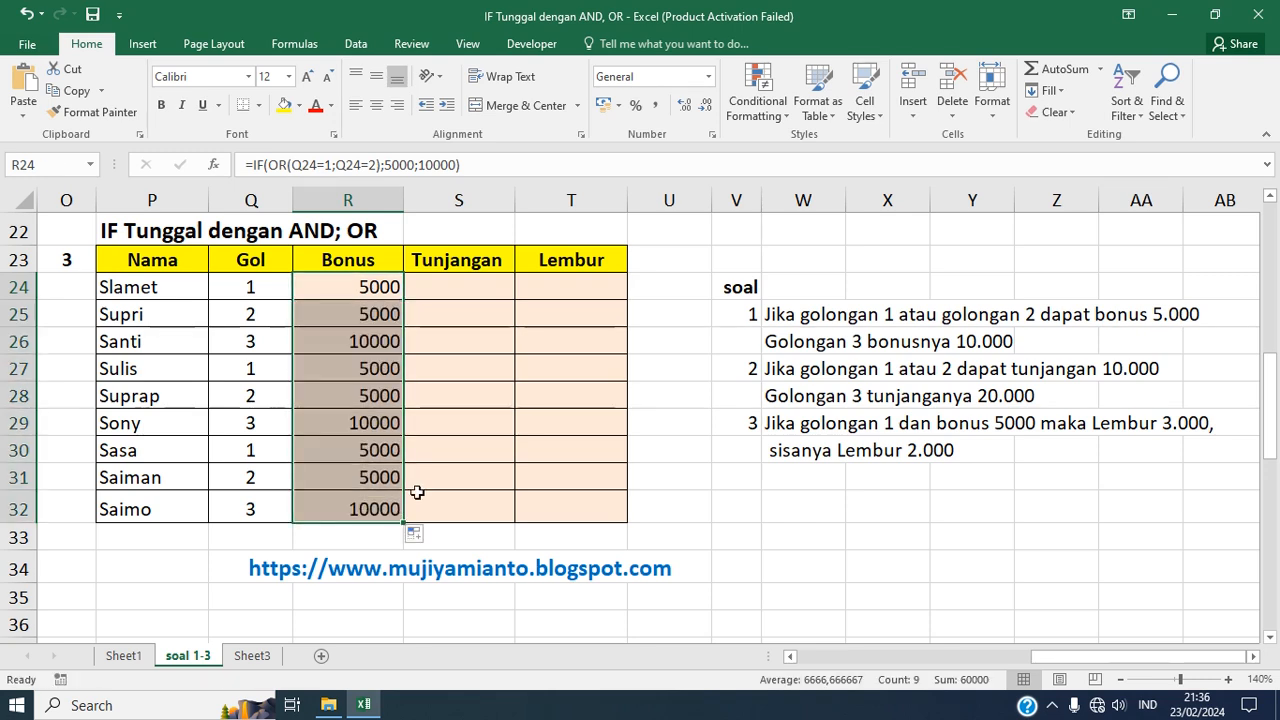
pyautogui.click(707, 80)
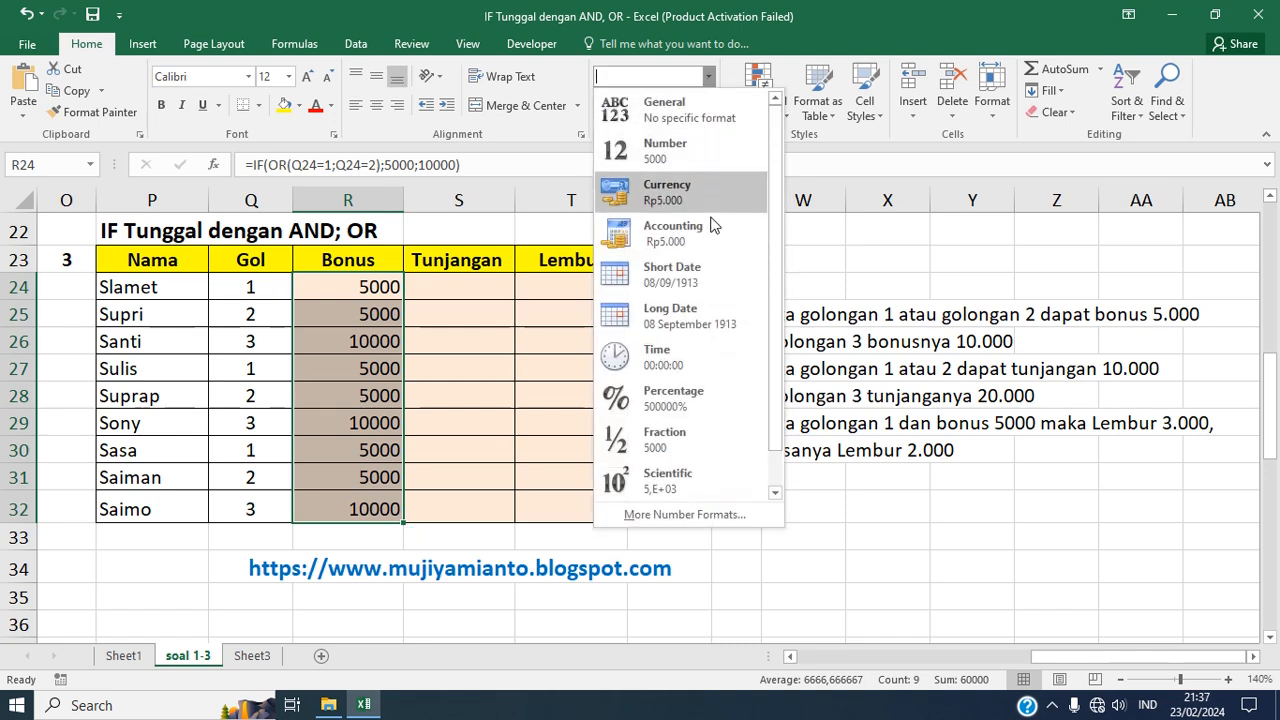
pyautogui.click(672, 235)
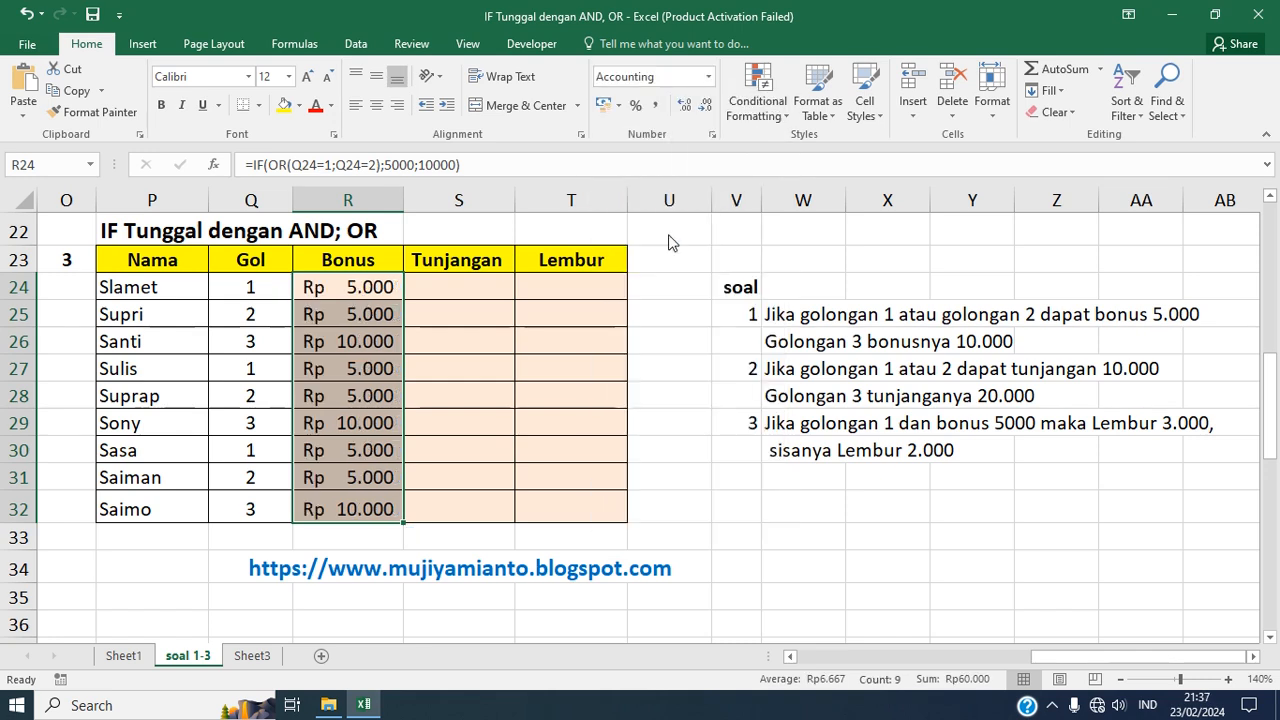
# Enter the formula =IF(OR(Q24=1;Q24=2);10000;20000) in the first Tunjangan cell, S24.
pyautogui.click(455, 295)
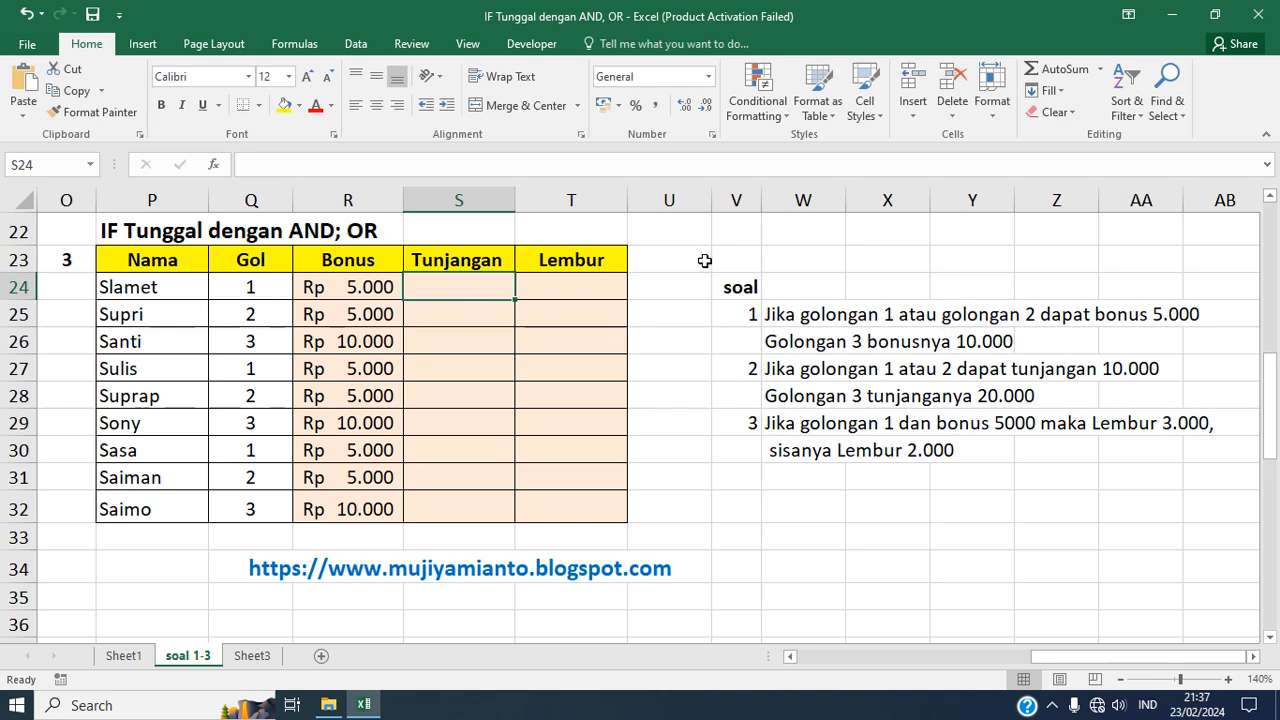
pyautogui.write('=')
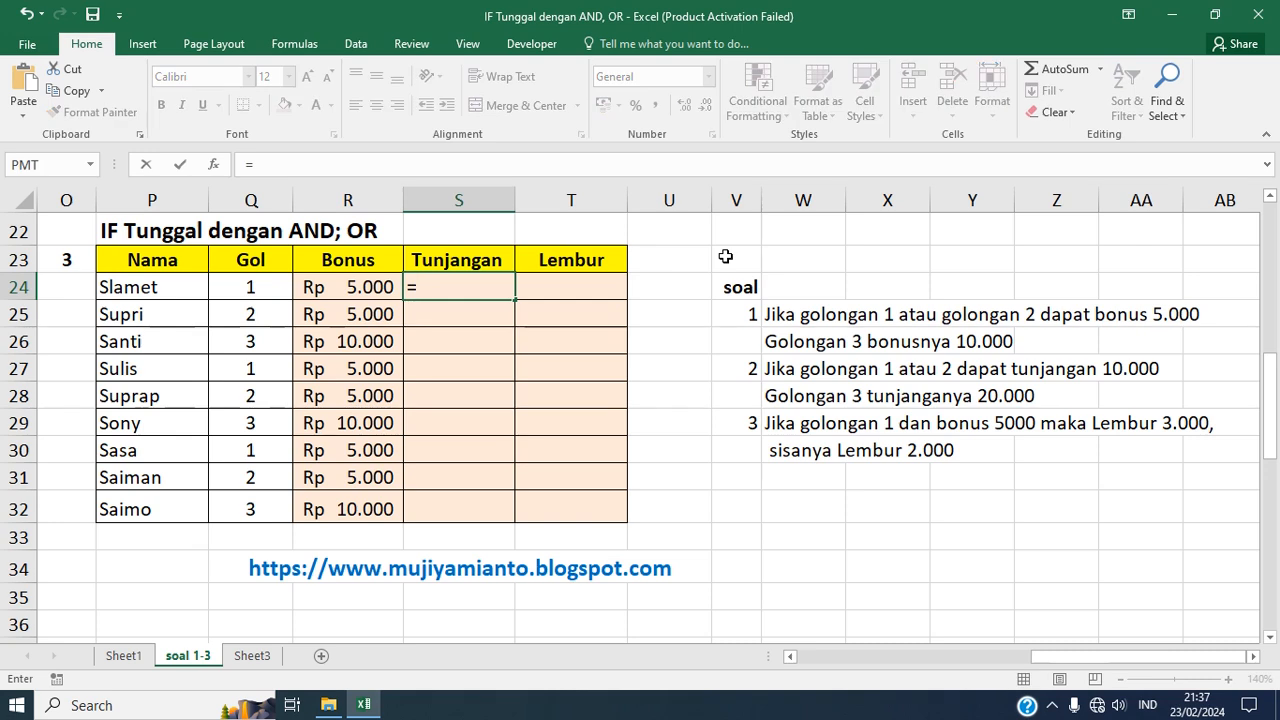
pyautogui.write('IF(')
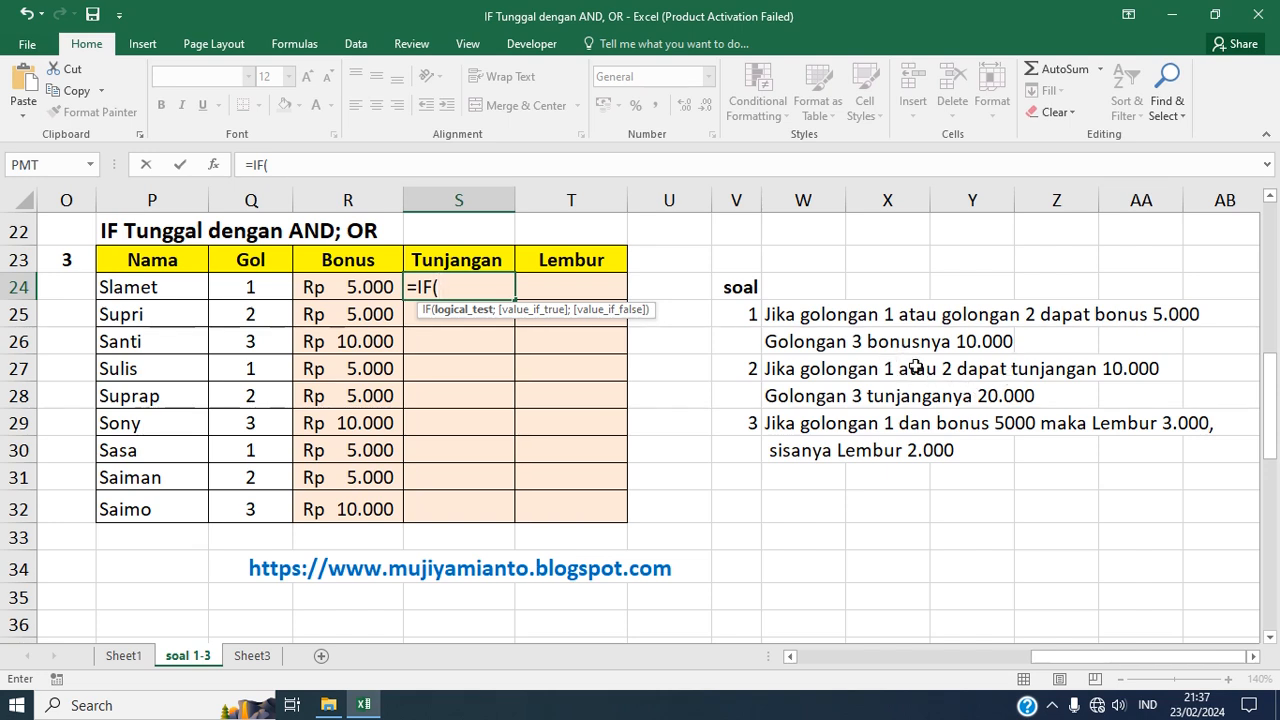
pyautogui.write('OR')
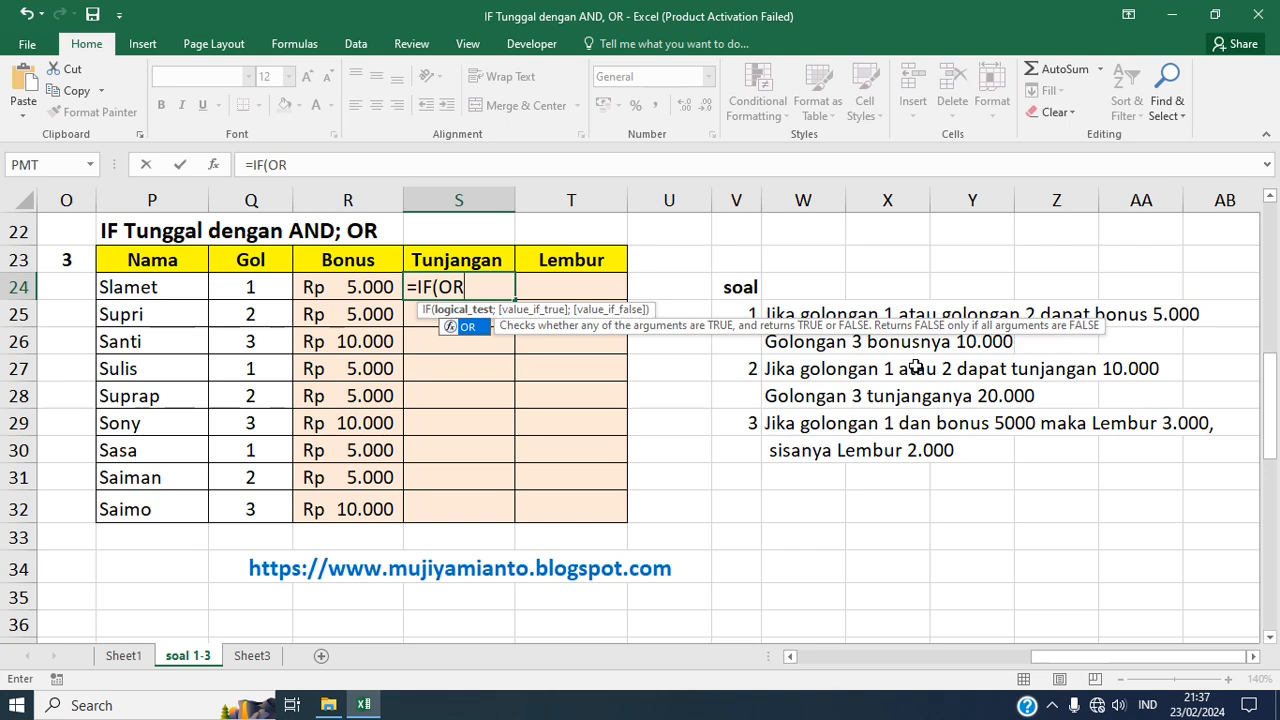
pyautogui.write('(')
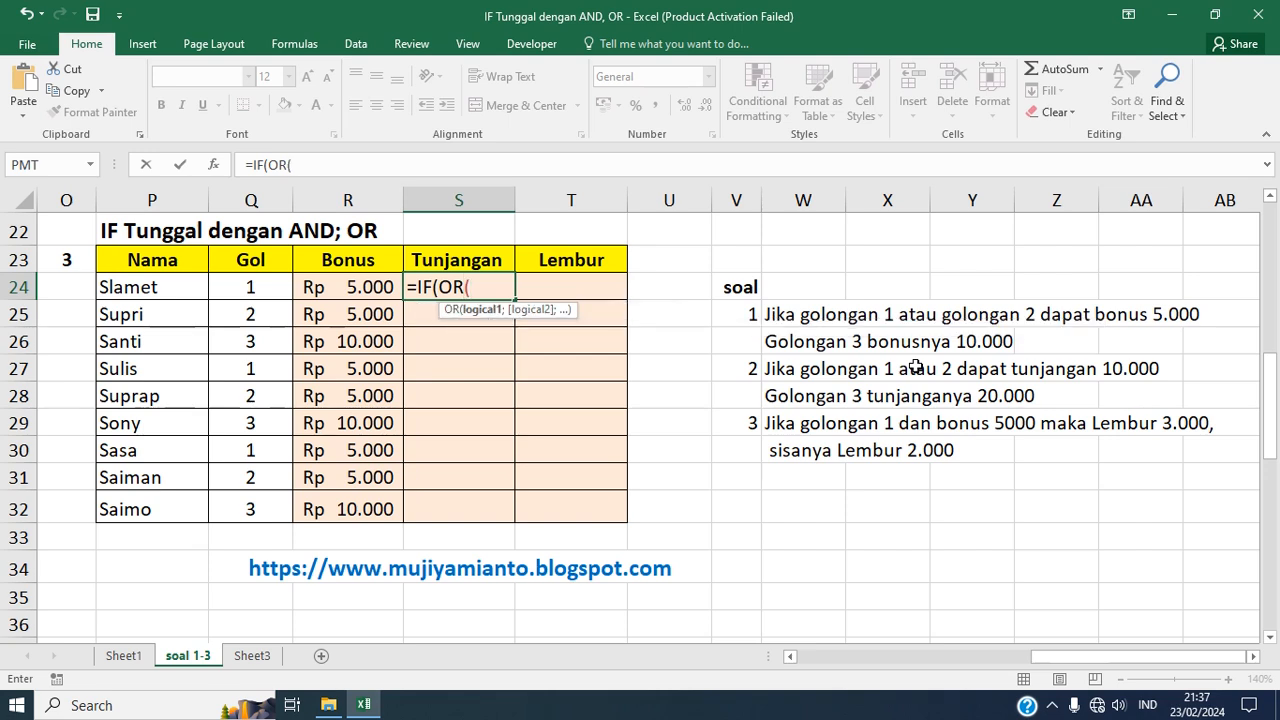
pyautogui.click(251, 288)
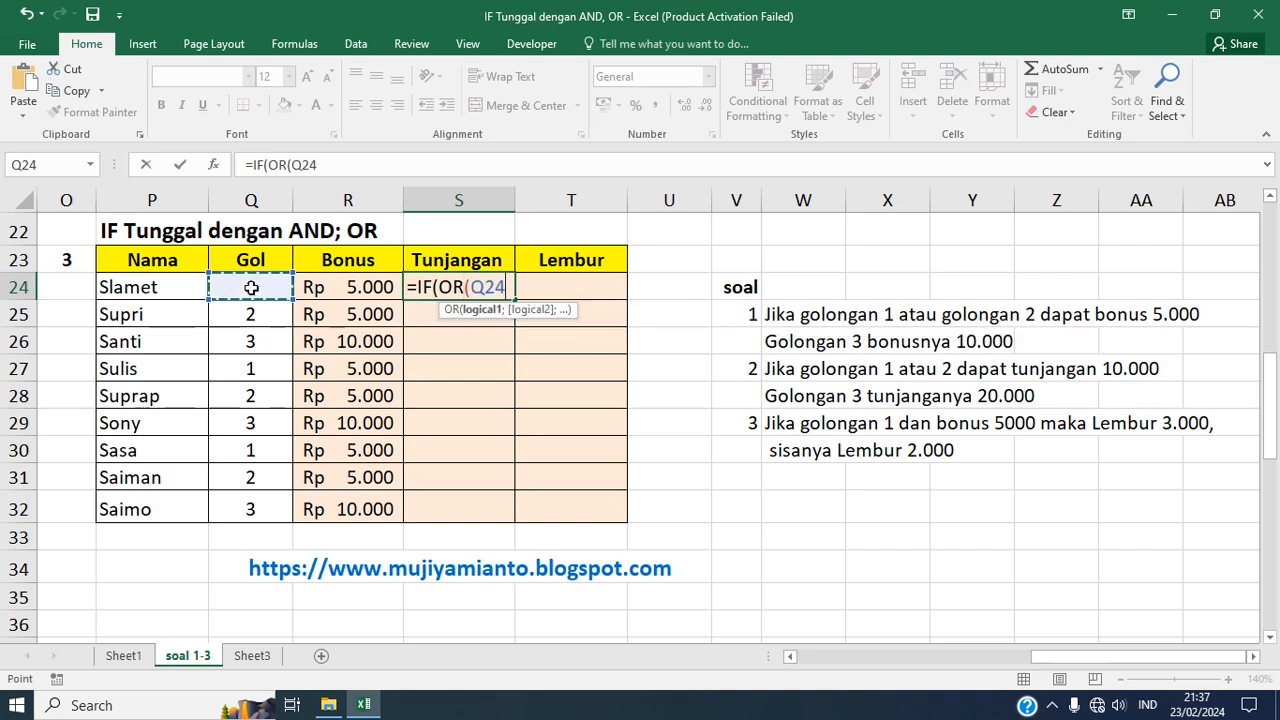
pyautogui.write('=1')
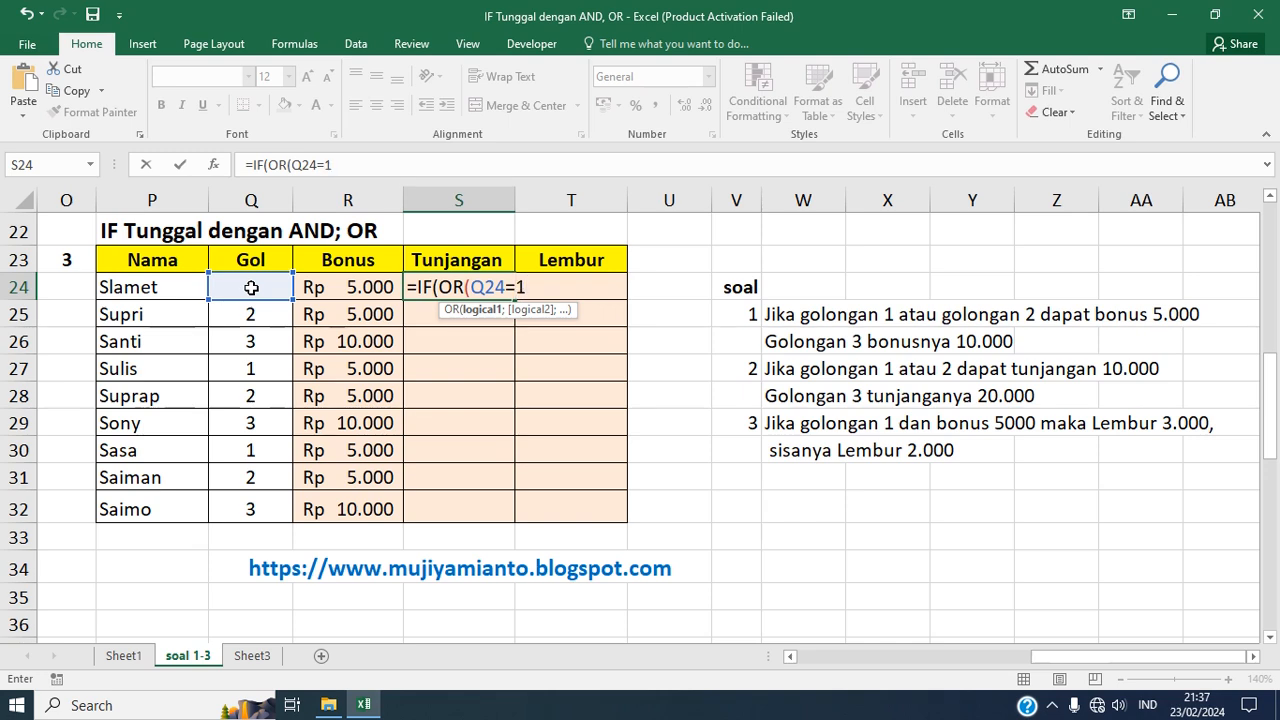
pyautogui.write(';')
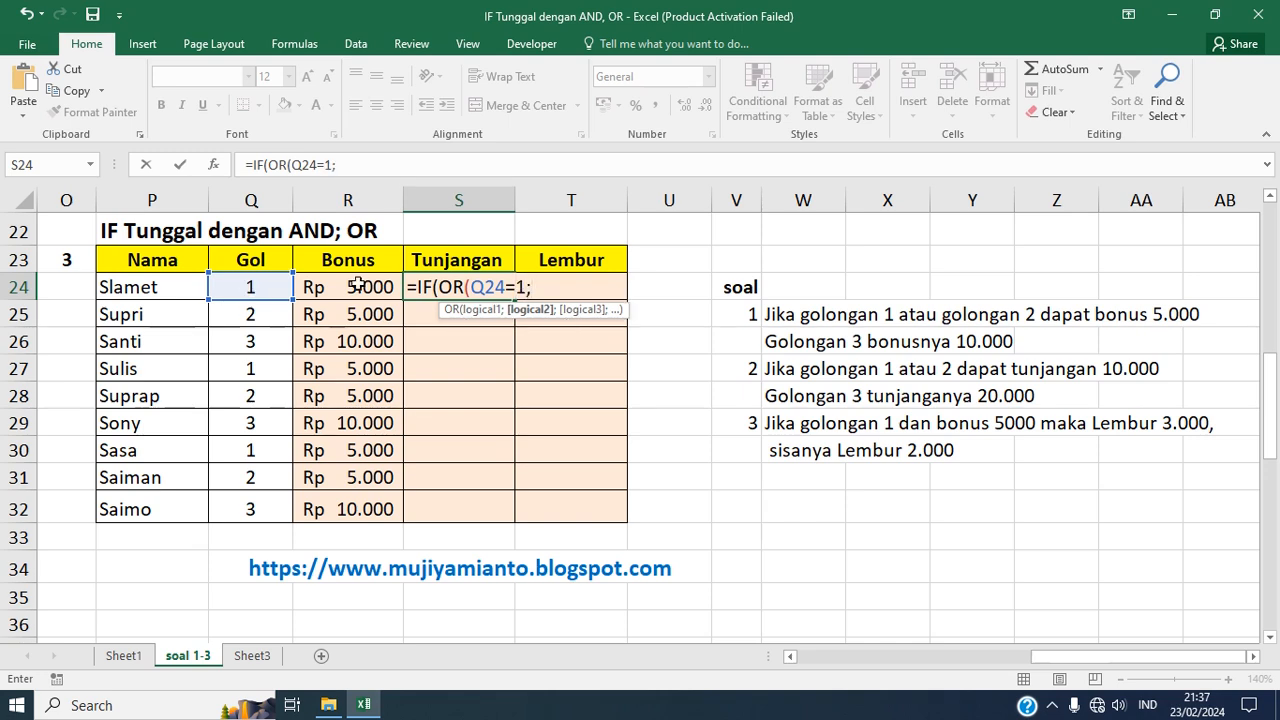
pyautogui.click(261, 289)
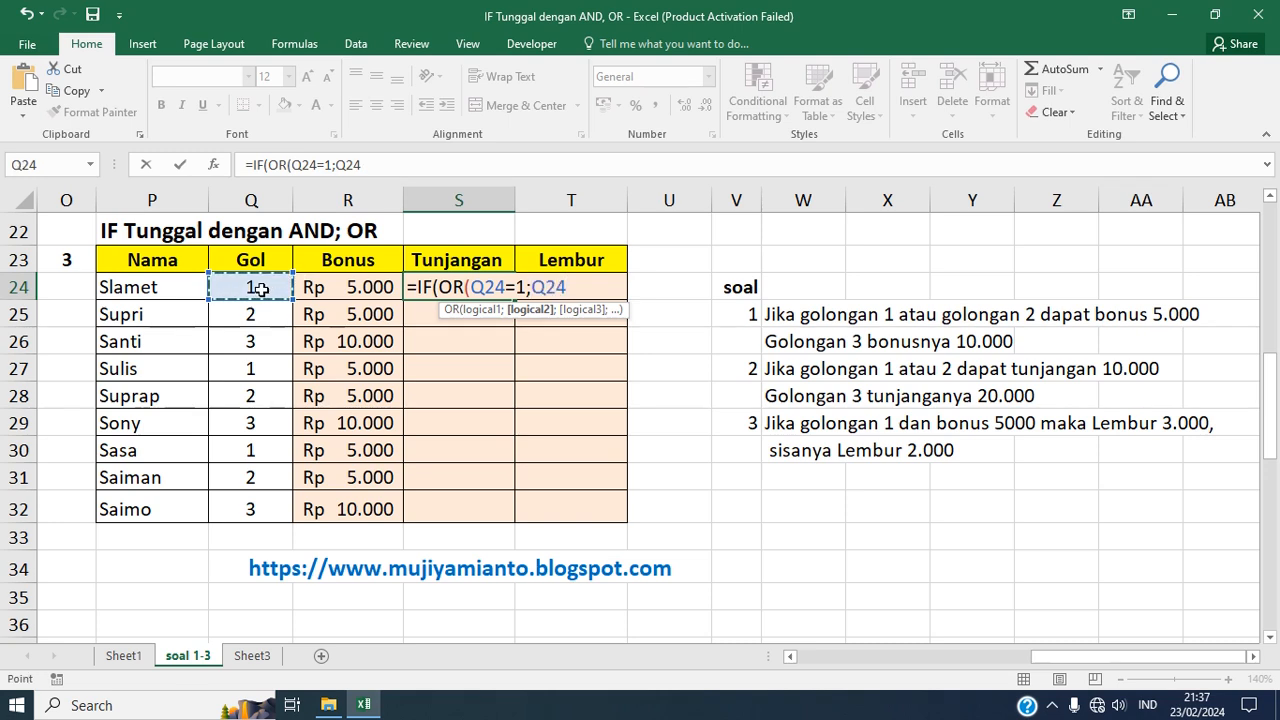
pyautogui.write('=1;')
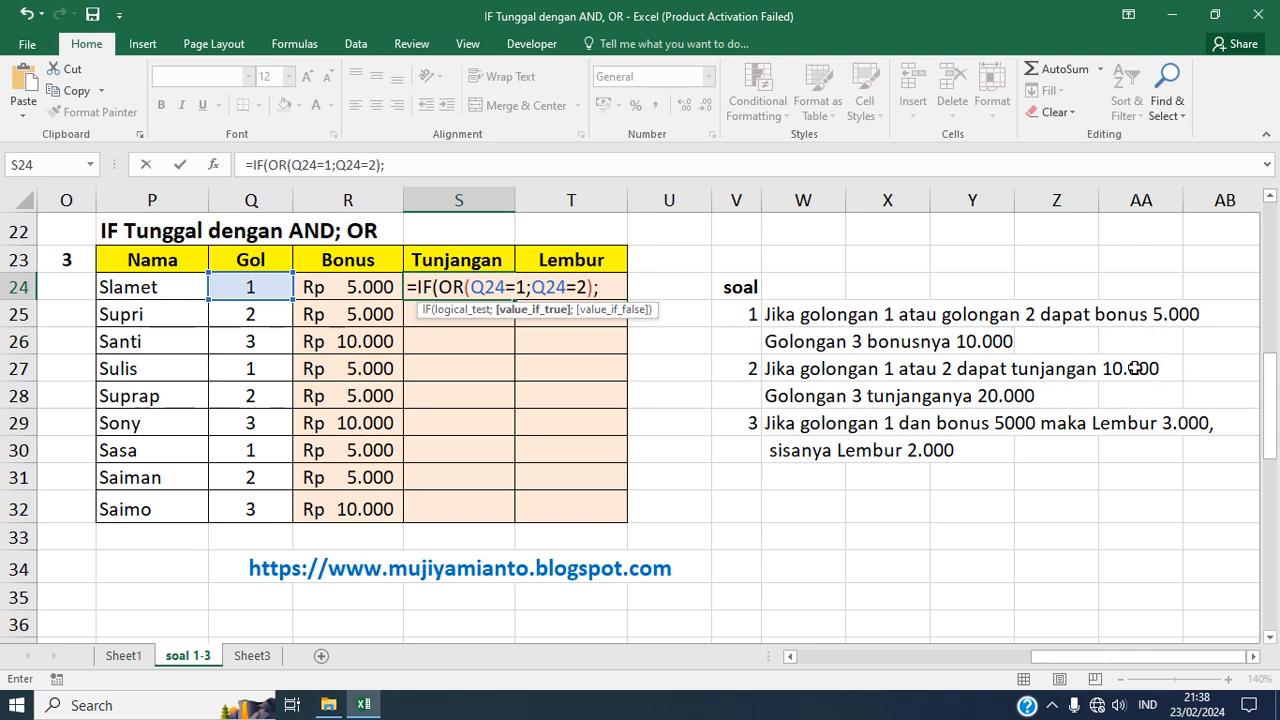
pyautogui.write('100')
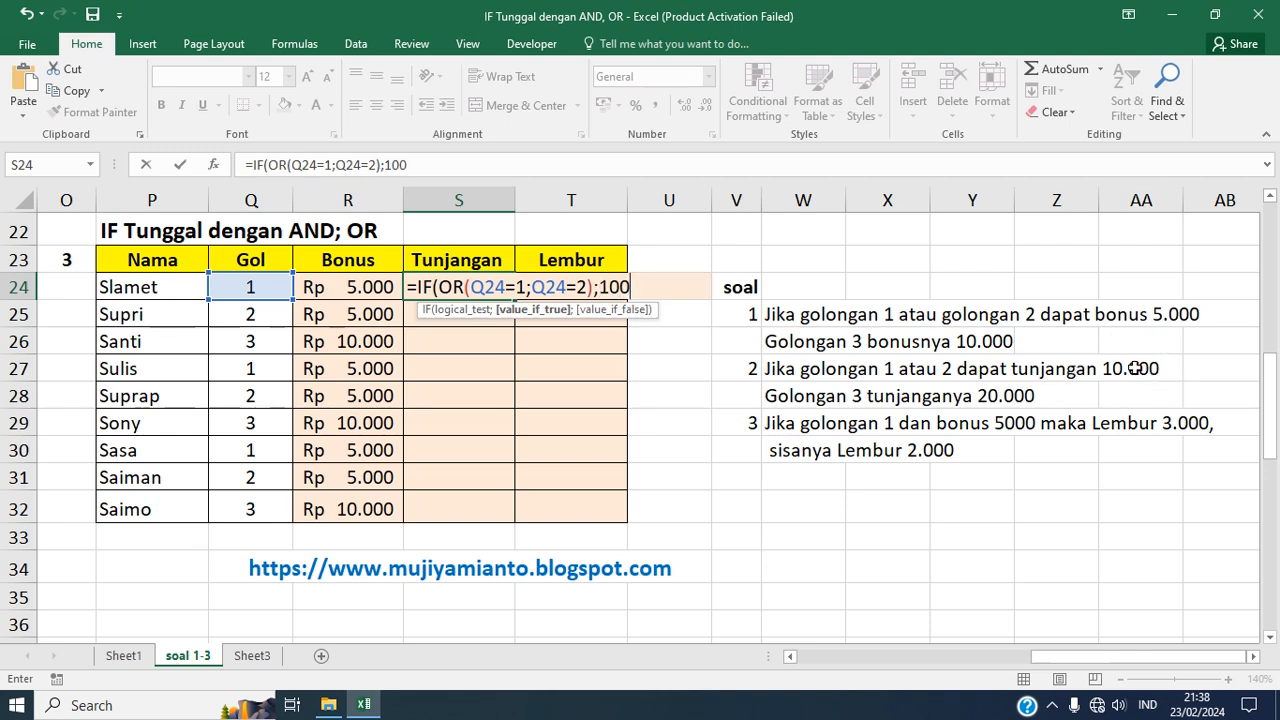
pyautogui.write('00;2')
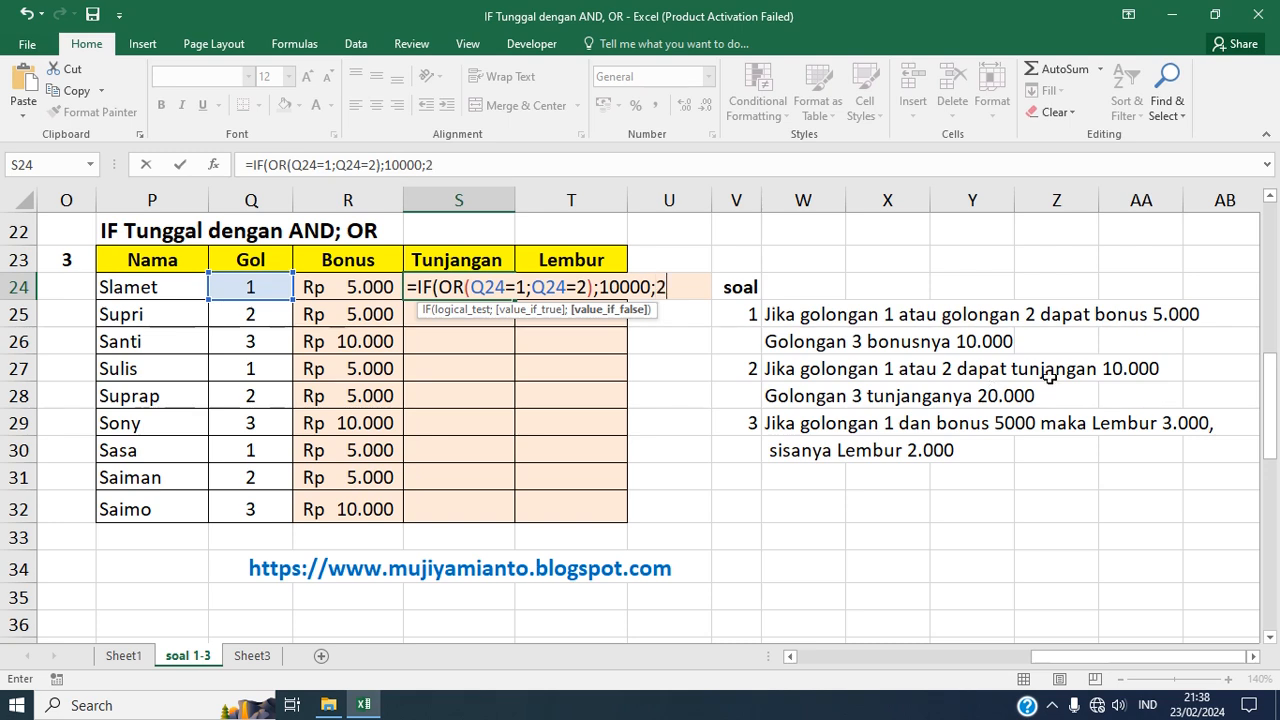
pyautogui.write('0000')
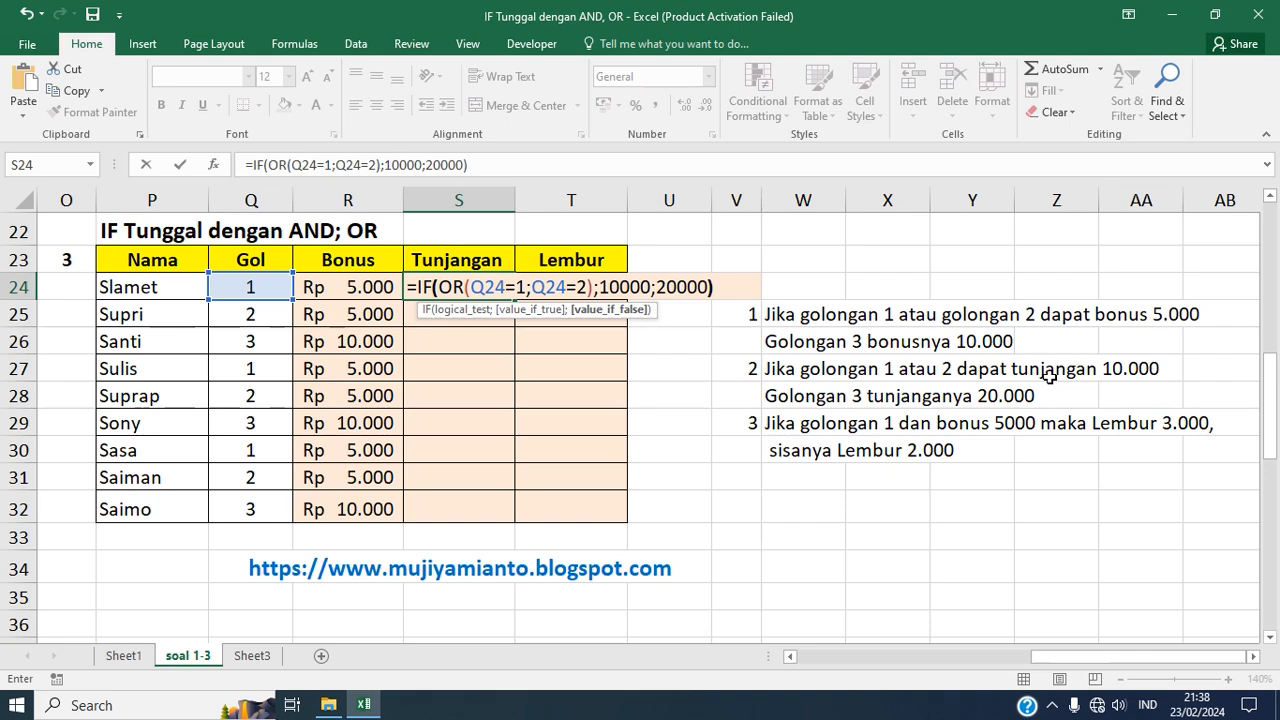
pyautogui.write(')')
pyautogui.press('Return')
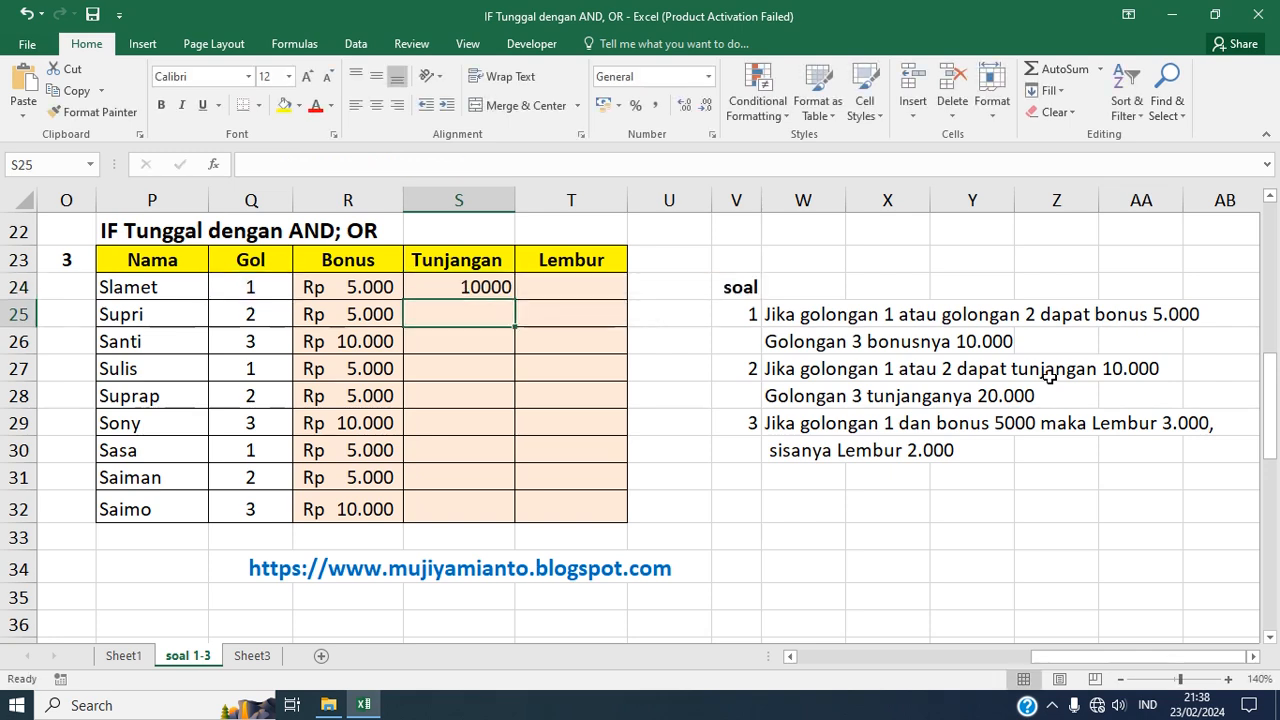
# Fill the Tunjangan formula from S24 down to S32 and apply the Accounting number format to S24:T32.
pyautogui.click(510, 288)
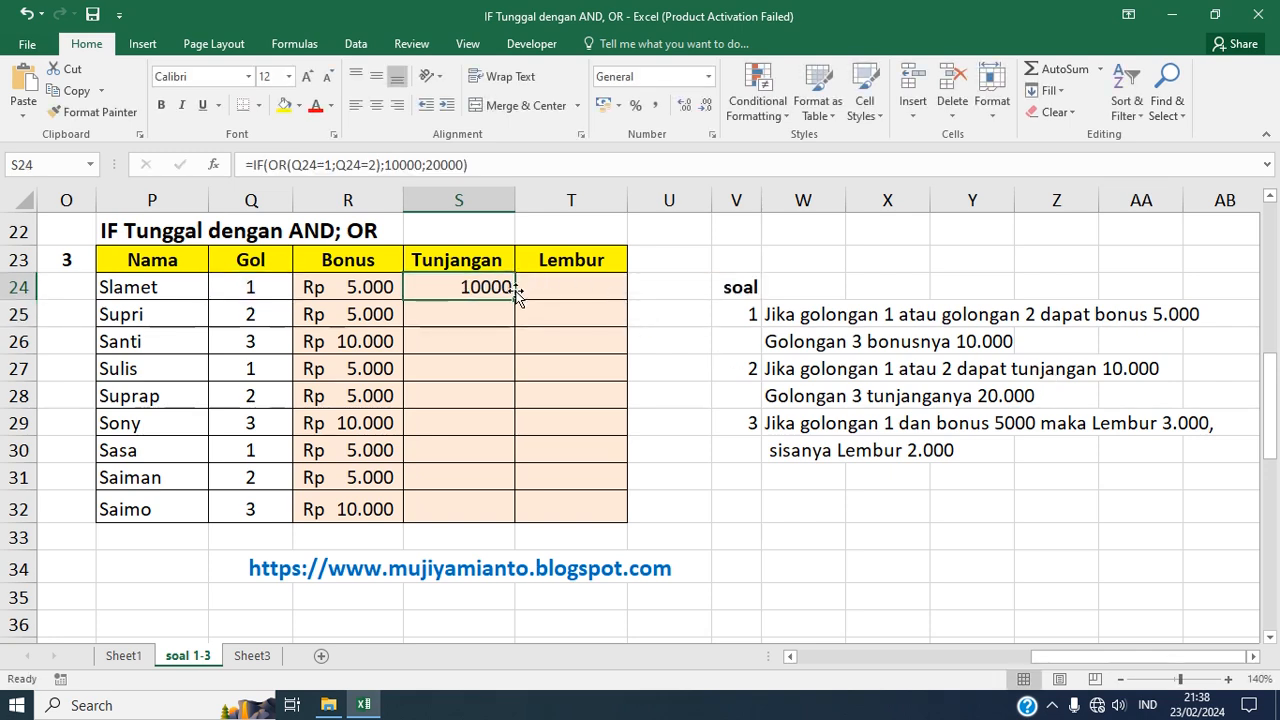
pyautogui.moveTo(515, 299); pyautogui.dragTo(516, 526)
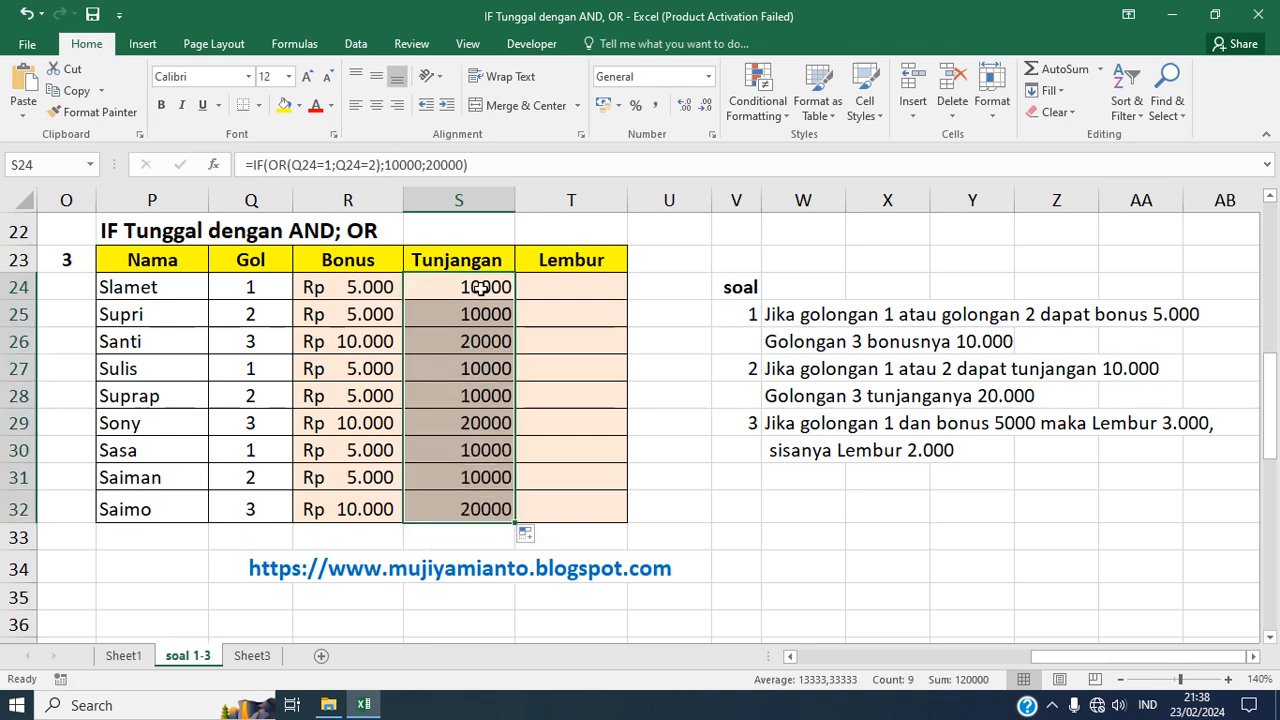
pyautogui.moveTo(480, 290); pyautogui.dragTo(587, 515)
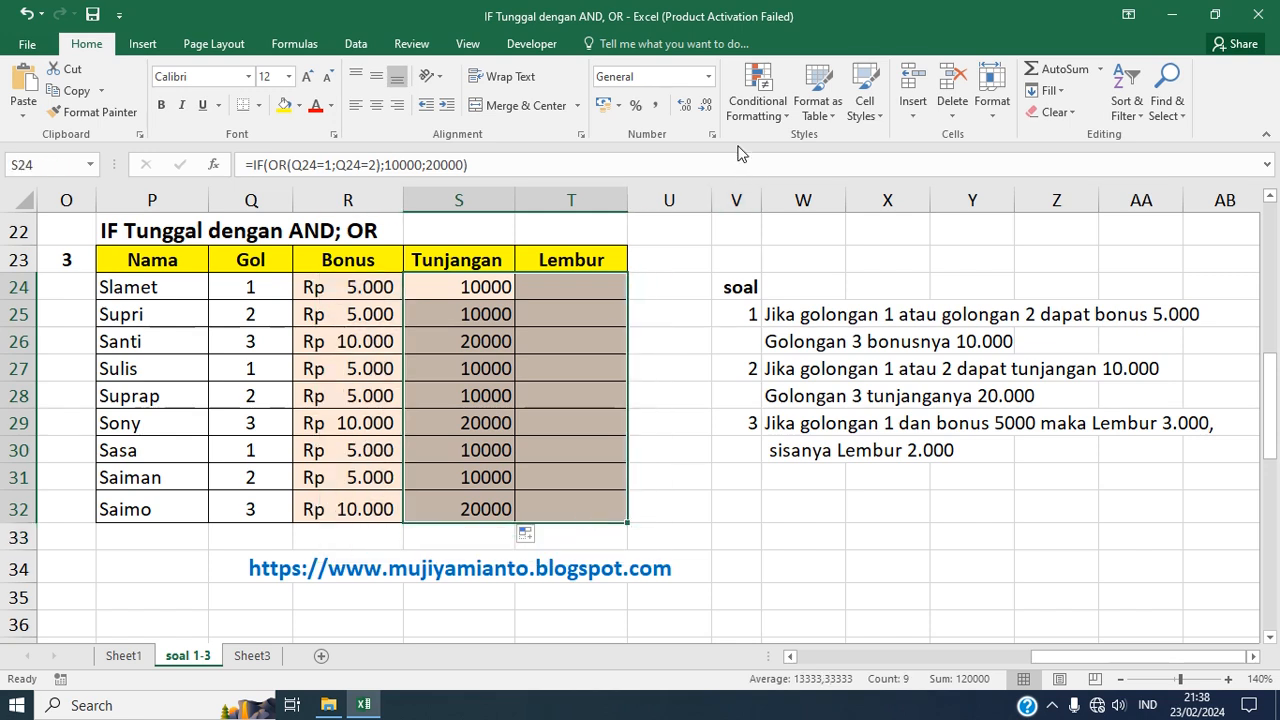
pyautogui.click(708, 78)
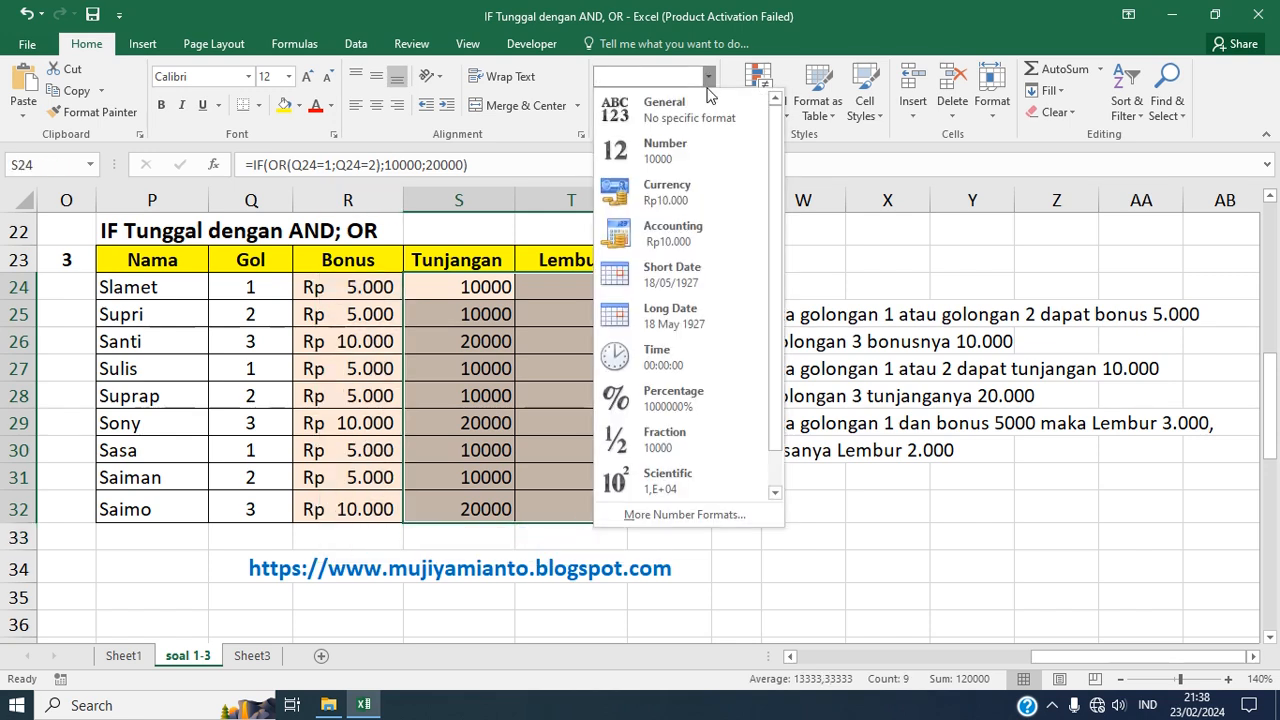
pyautogui.click(680, 232)
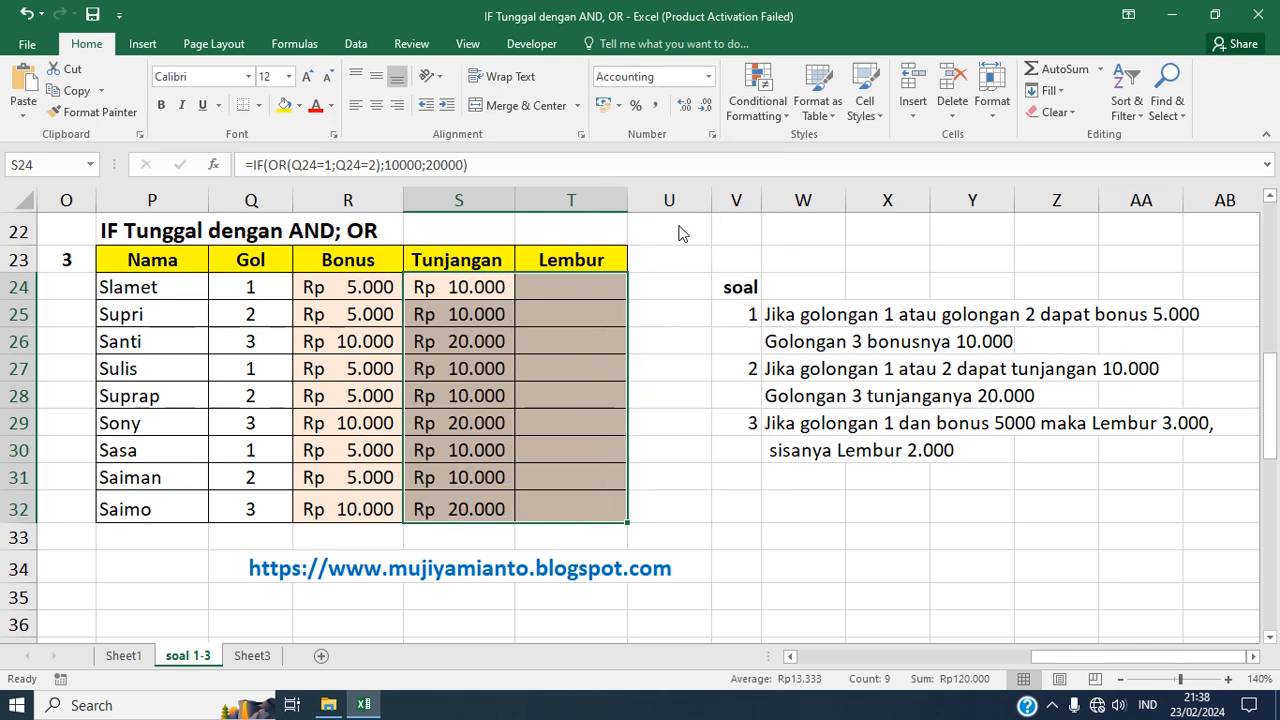
# Enter the formula =IF(AND(Q24=1;R24=5000);3000;2000) in the first Lembur cell, T24.
pyautogui.click(595, 294)
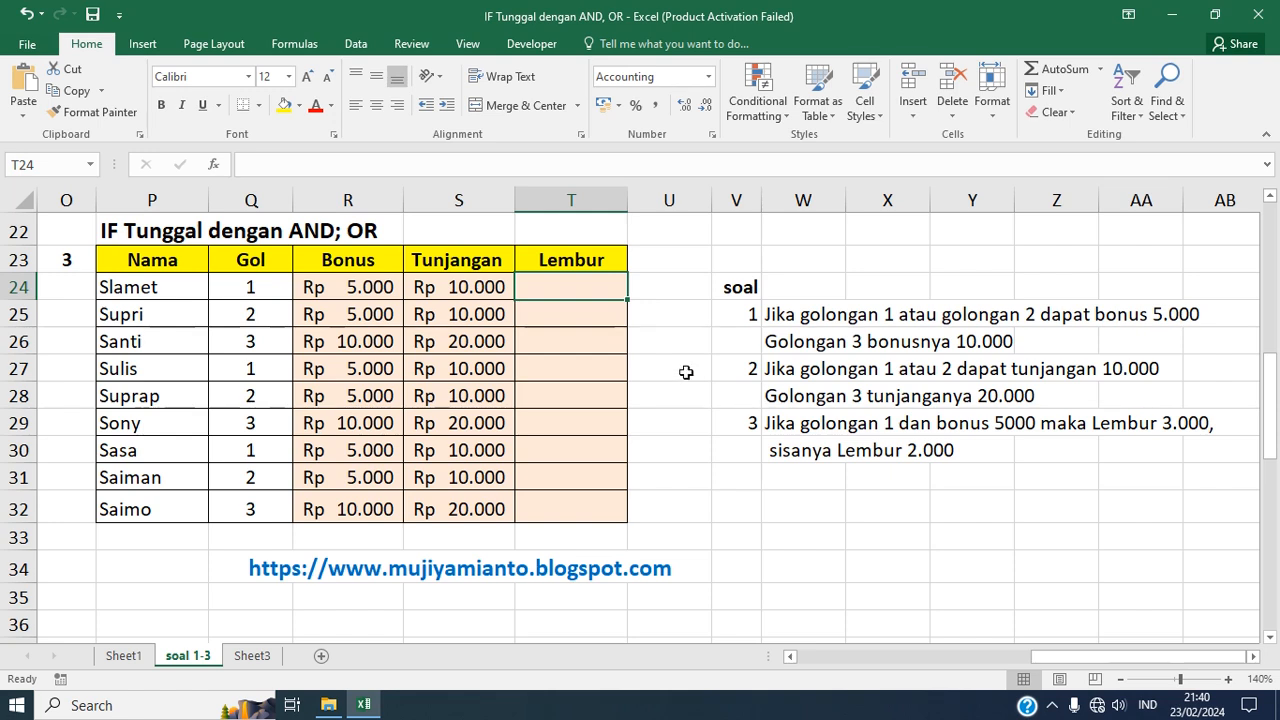
pyautogui.write('=IF')
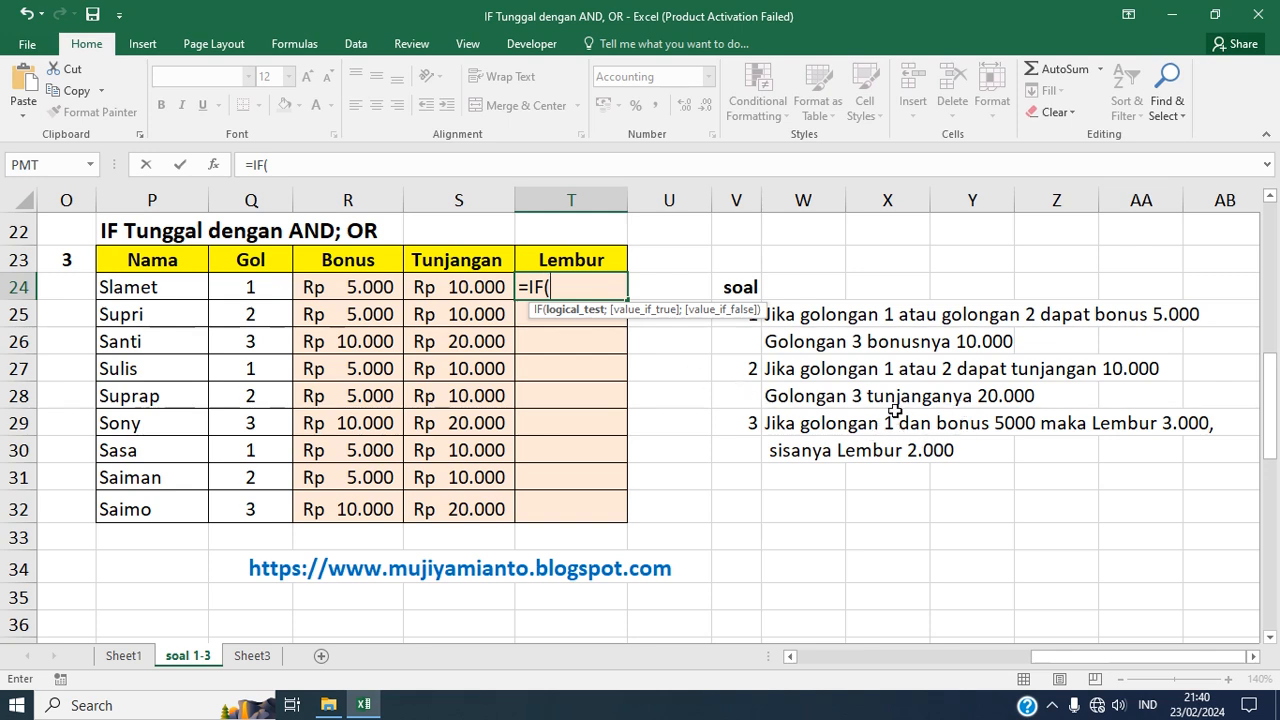
pyautogui.write('(AND')
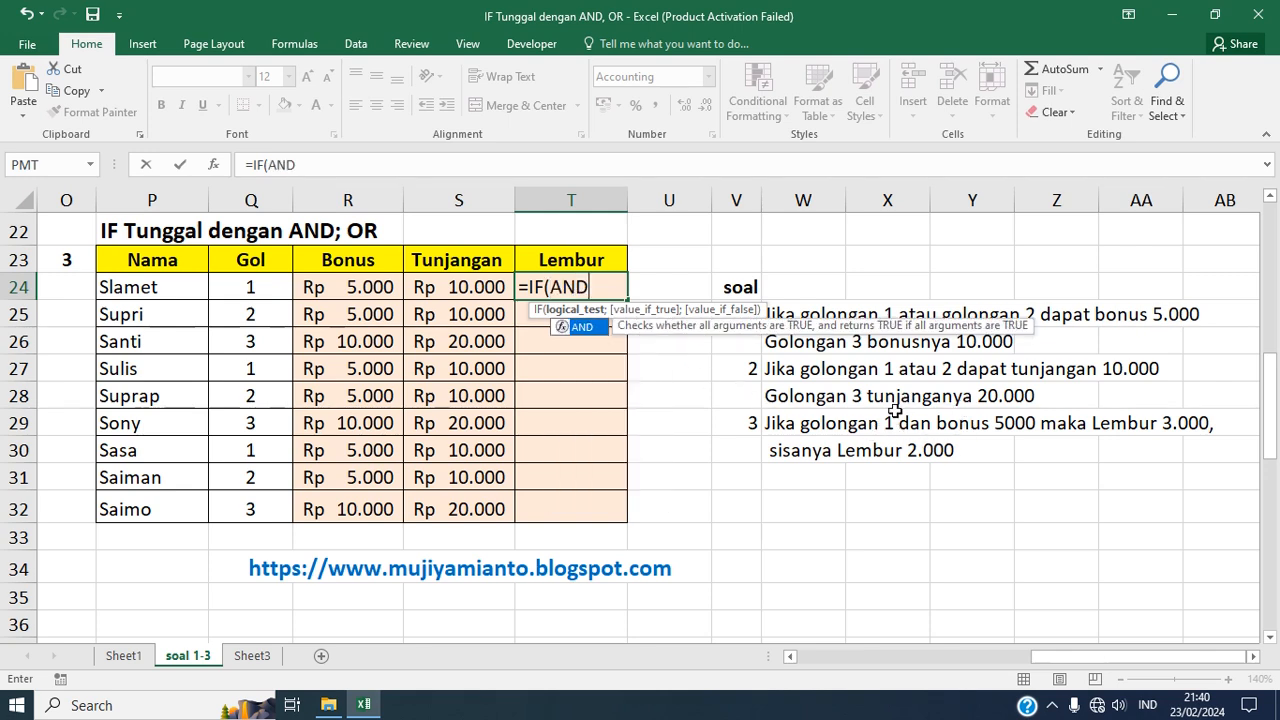
pyautogui.write('(')
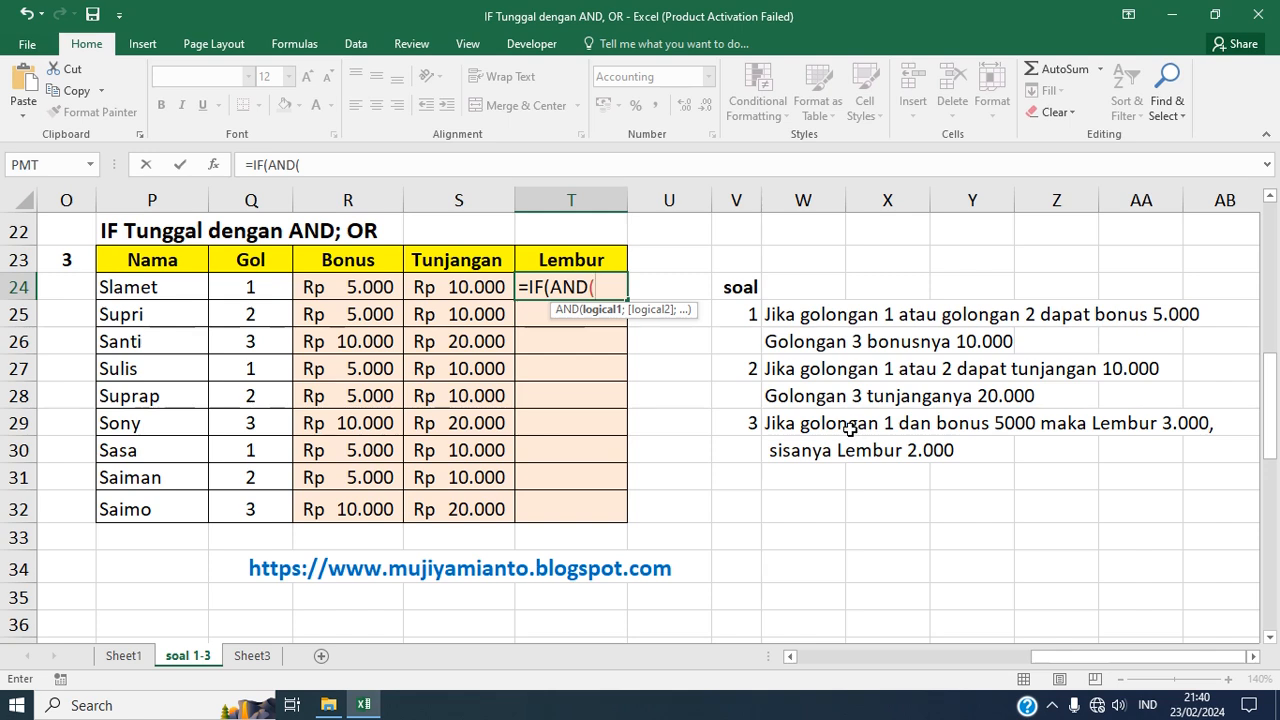
pyautogui.click(254, 284)
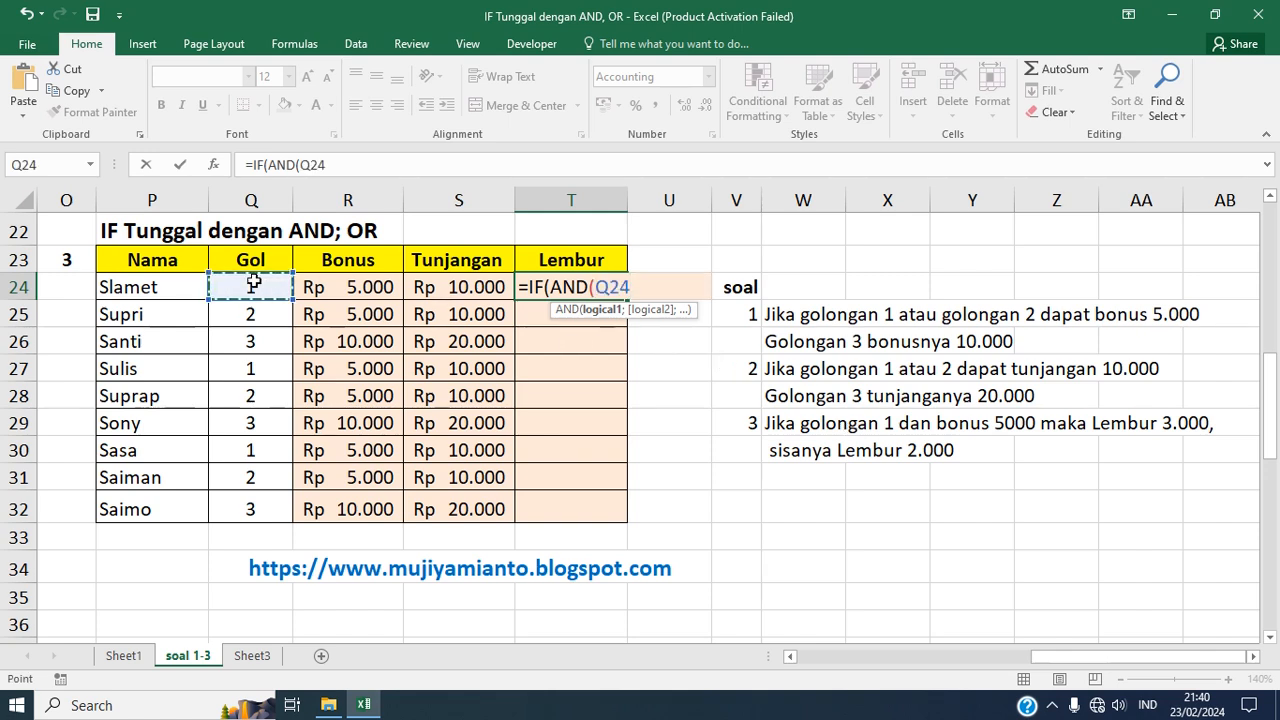
pyautogui.write('=1')
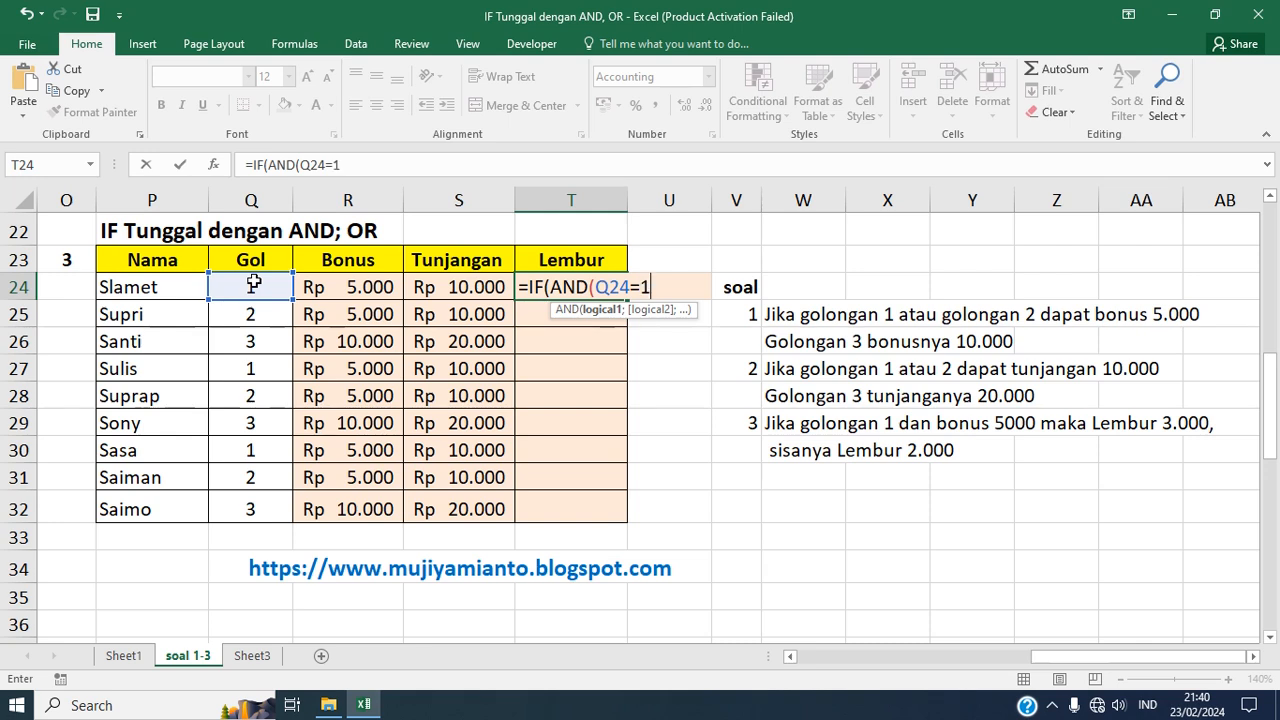
pyautogui.write(';')
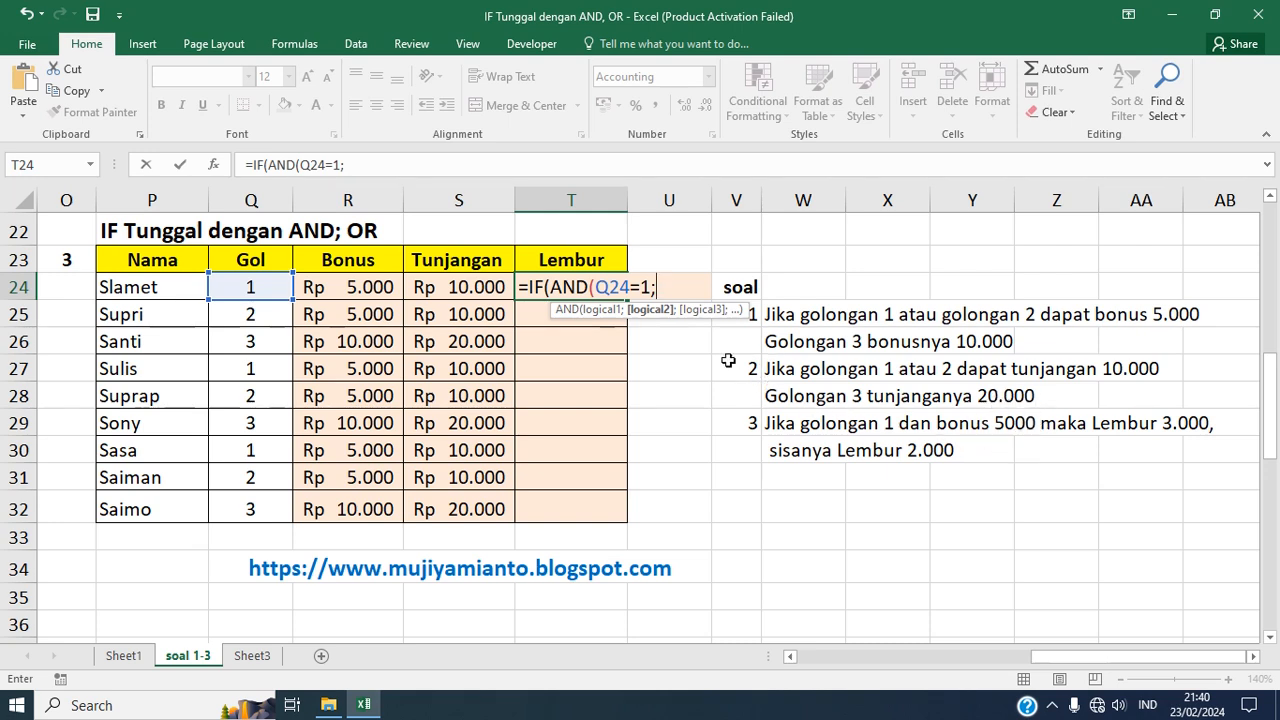
pyautogui.click(352, 286)
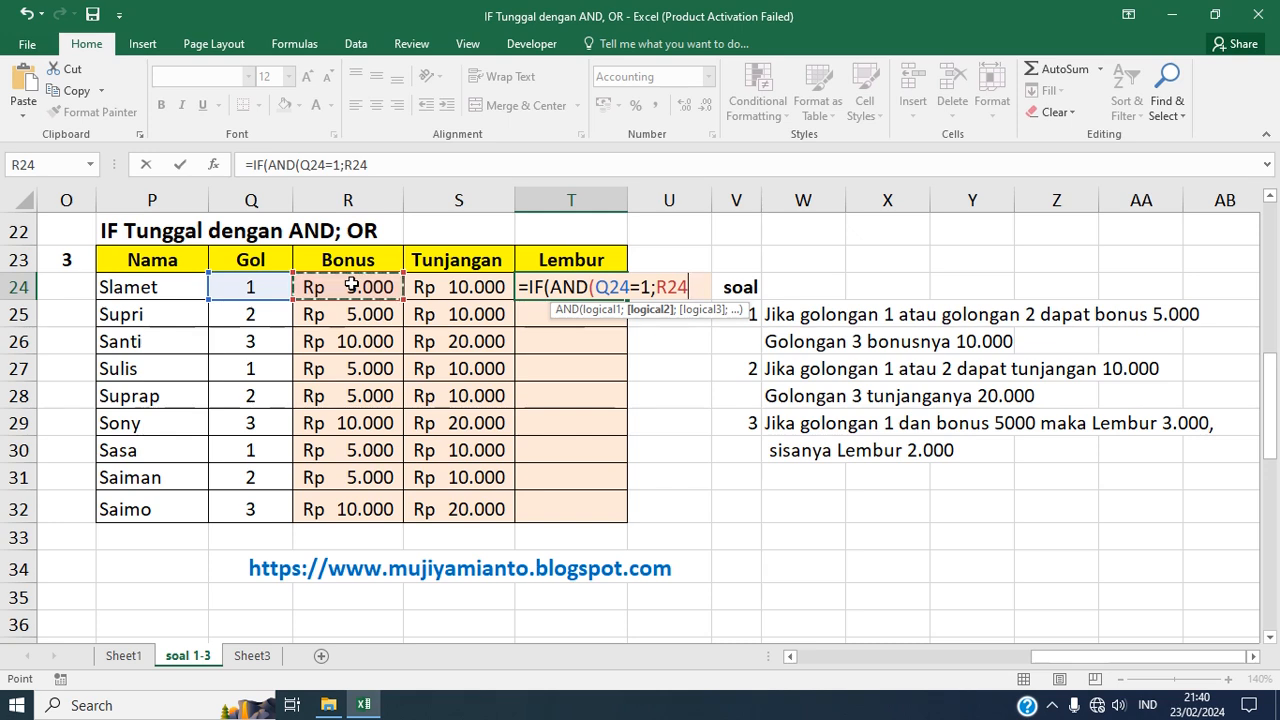
pyautogui.write('=5')
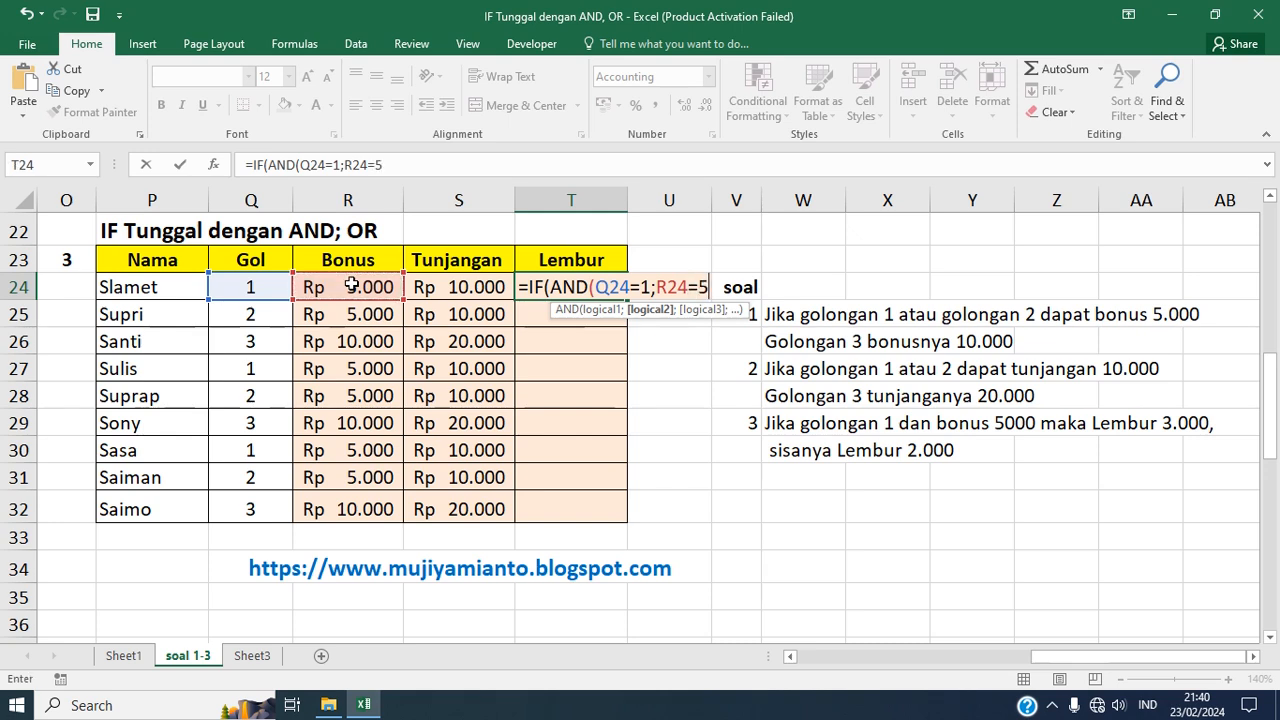
pyautogui.write('000')
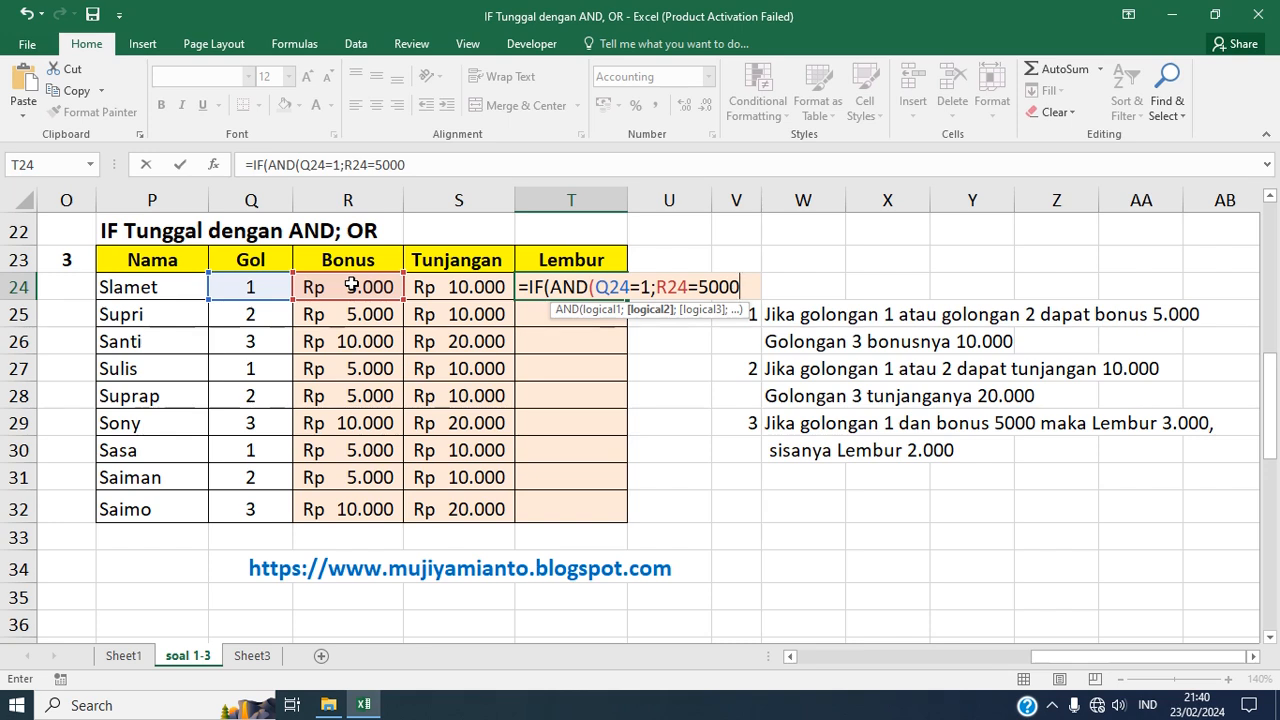
pyautogui.write(');')
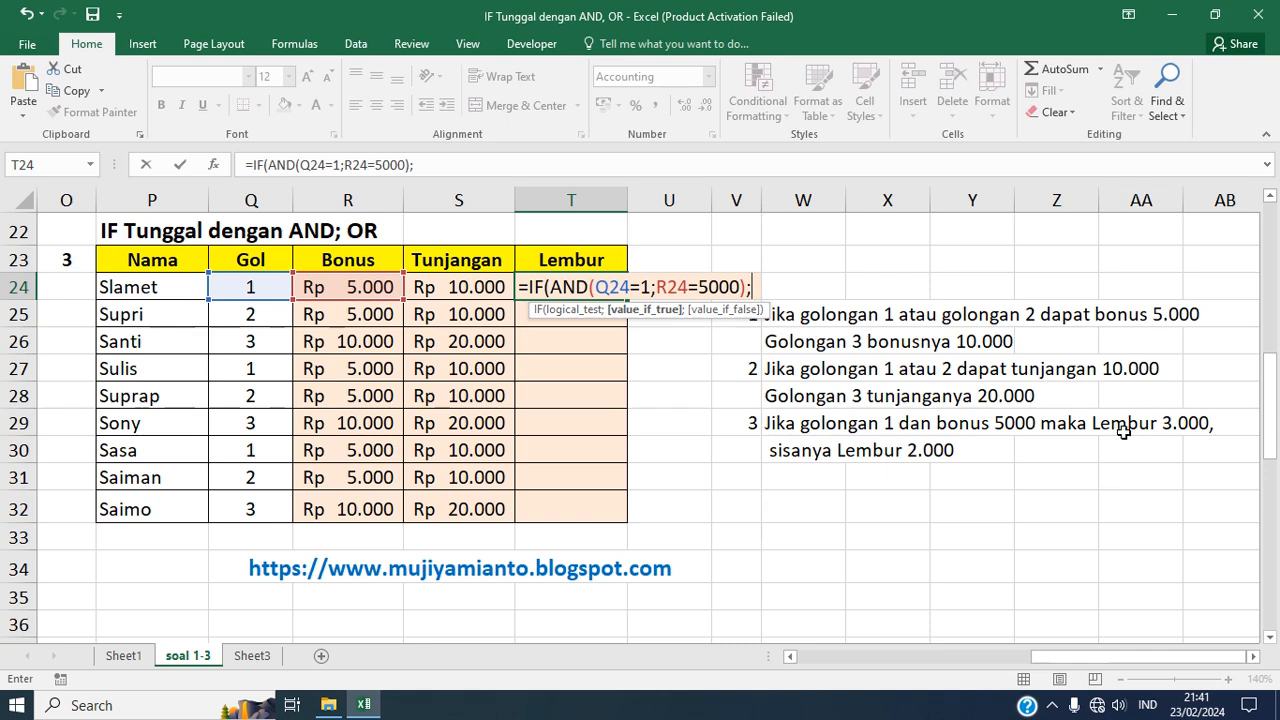
pyautogui.write('3')
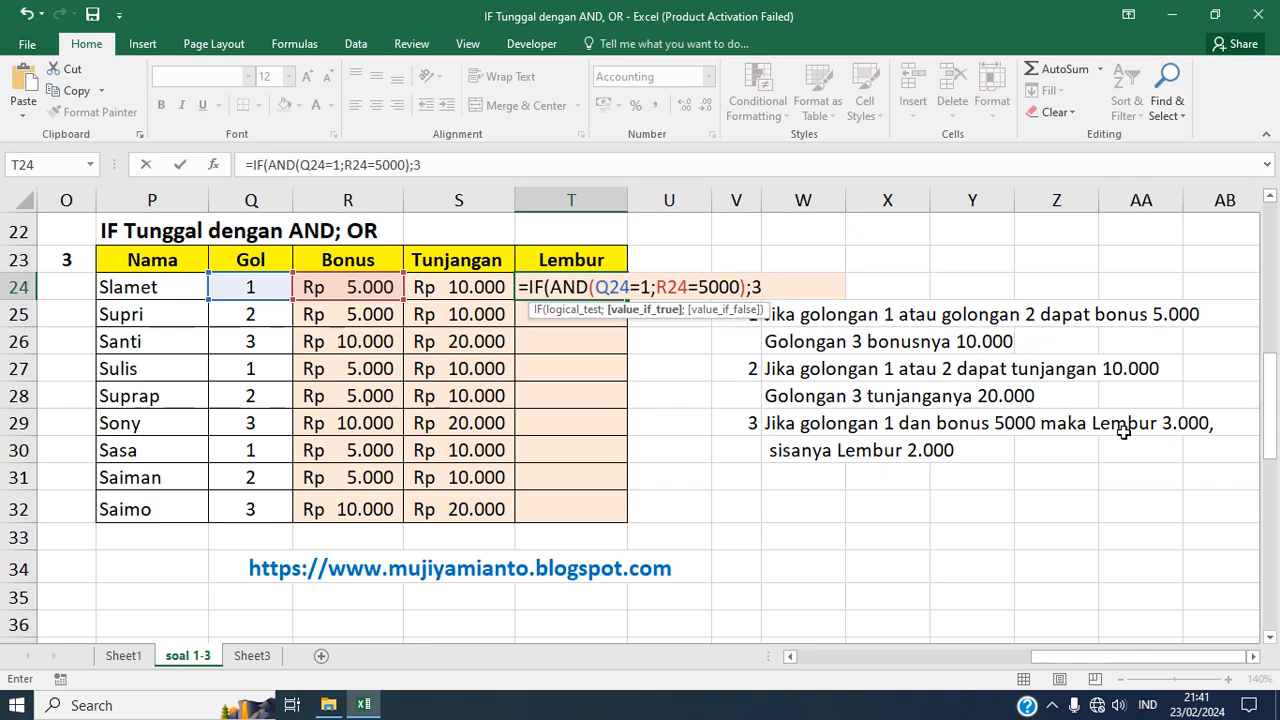
pyautogui.write('000;')
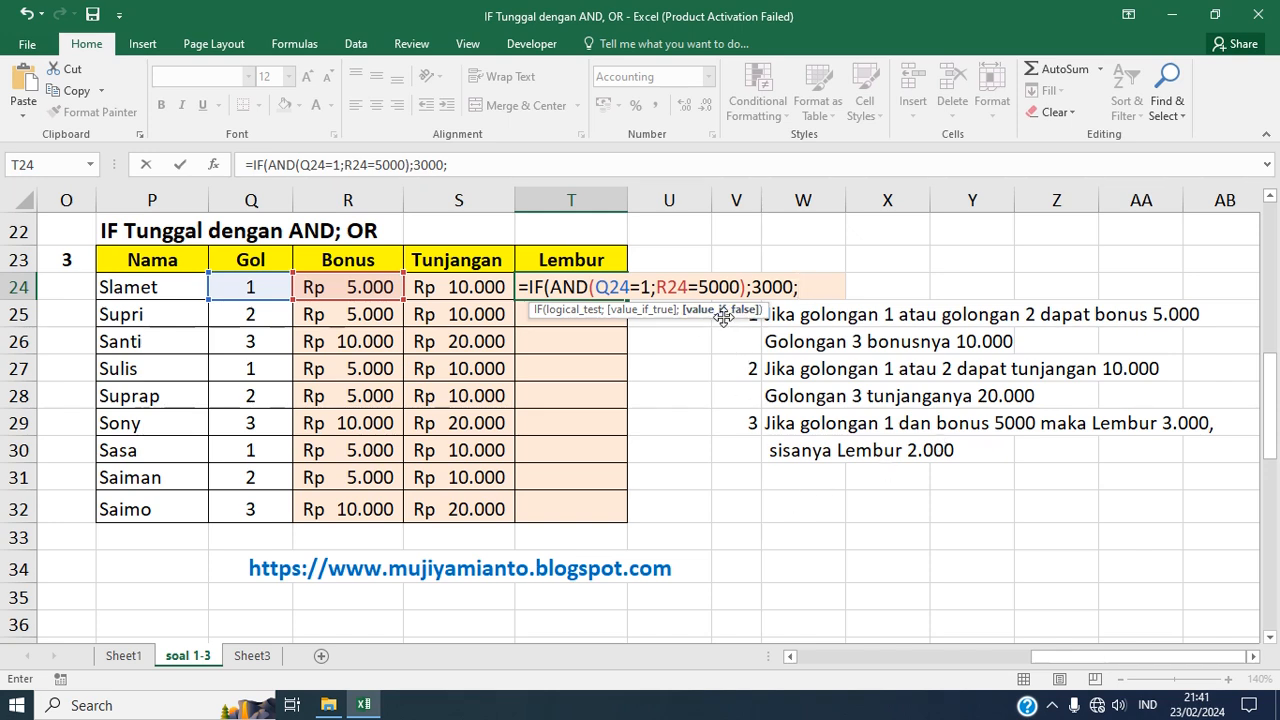
pyautogui.write('2000)')
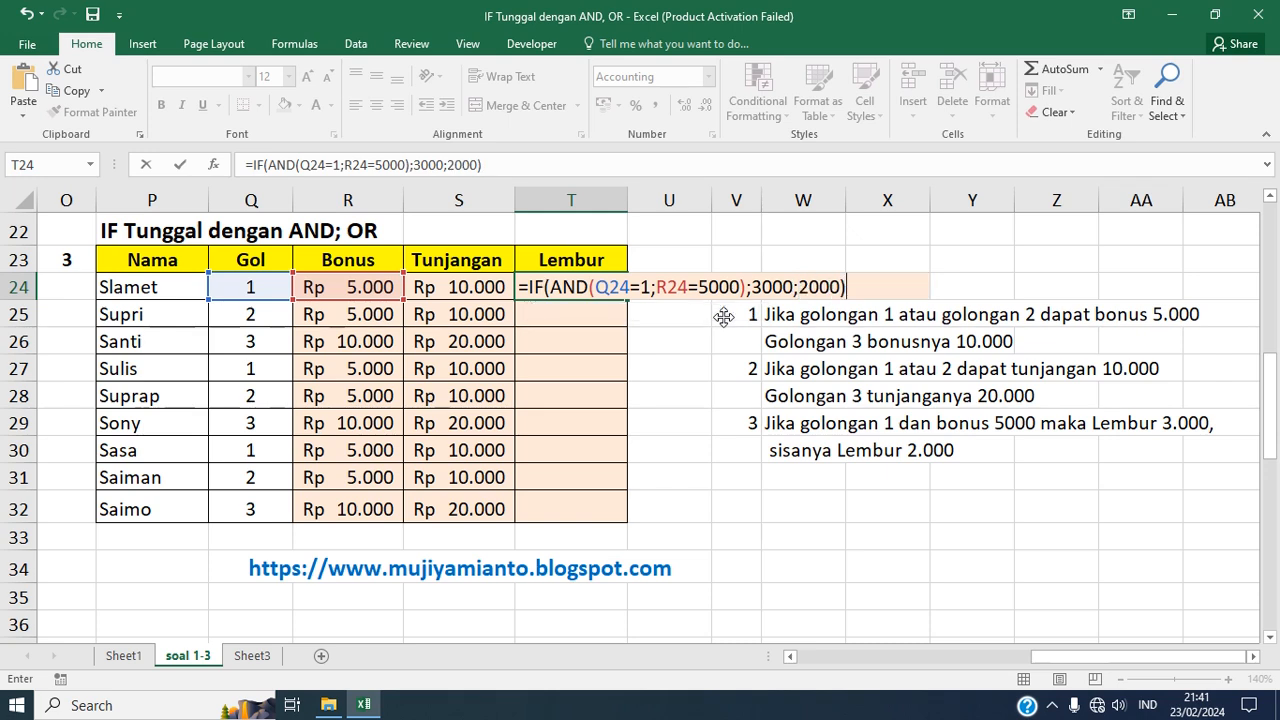
pyautogui.press('Return')
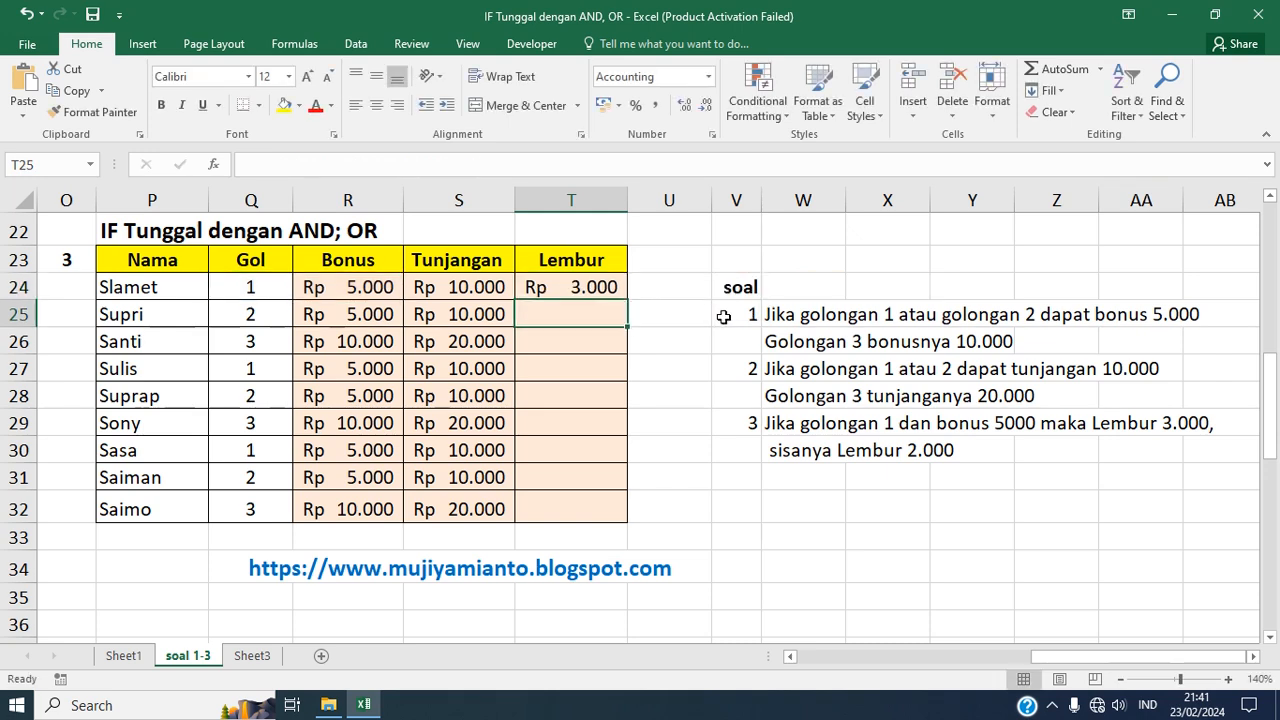
# Fill the Lembur formula from T24 down to T32 and deselect the range.
pyautogui.click(607, 290)
pyautogui.moveTo(628, 300); pyautogui.dragTo(615, 512)
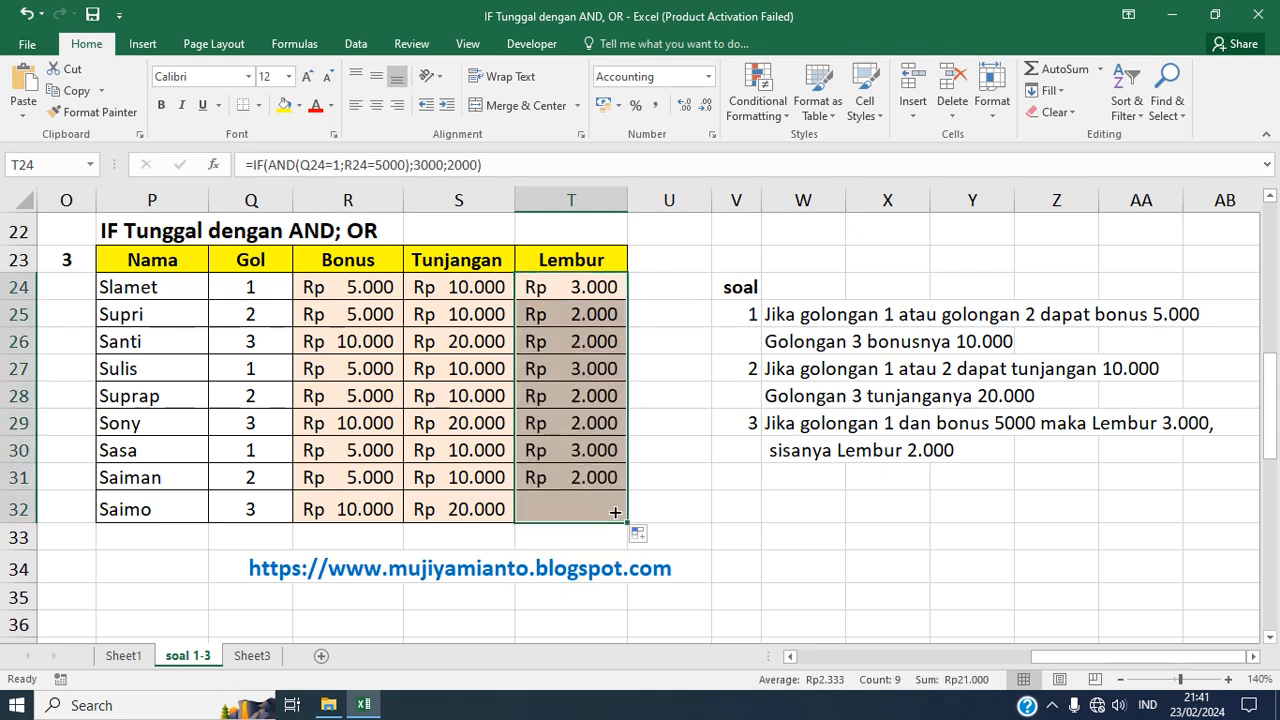
pyautogui.click(727, 528)
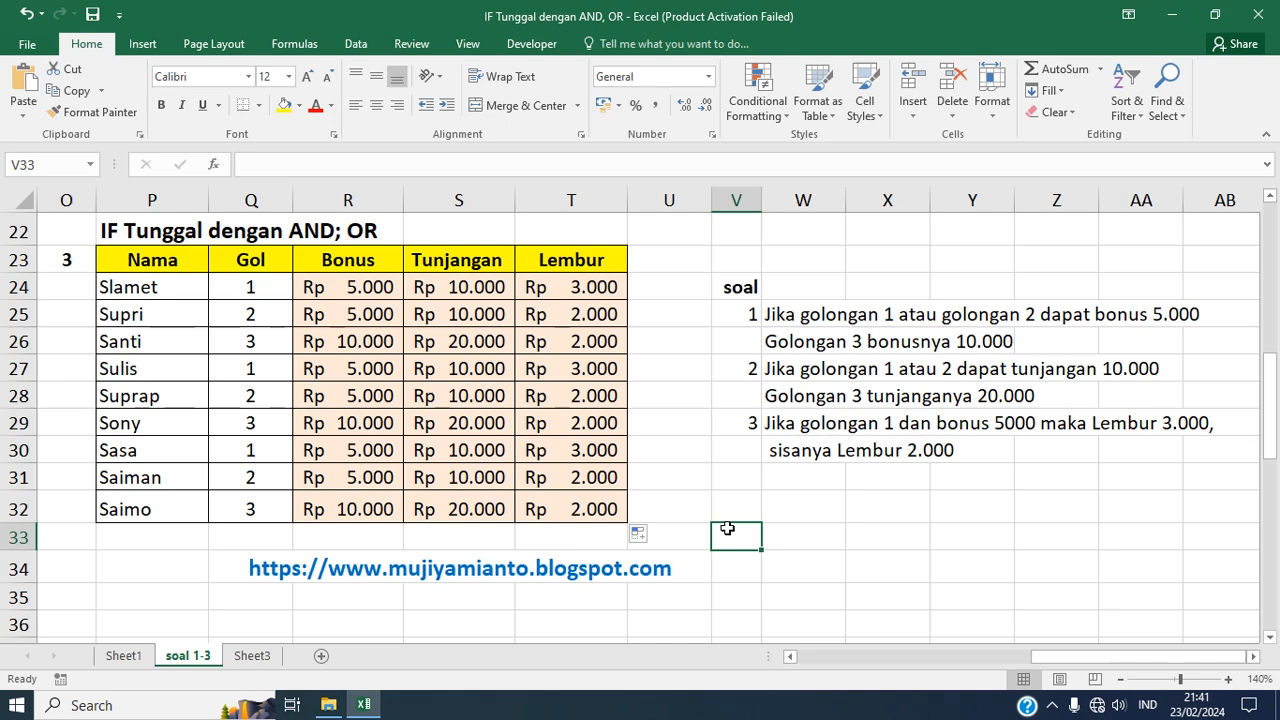